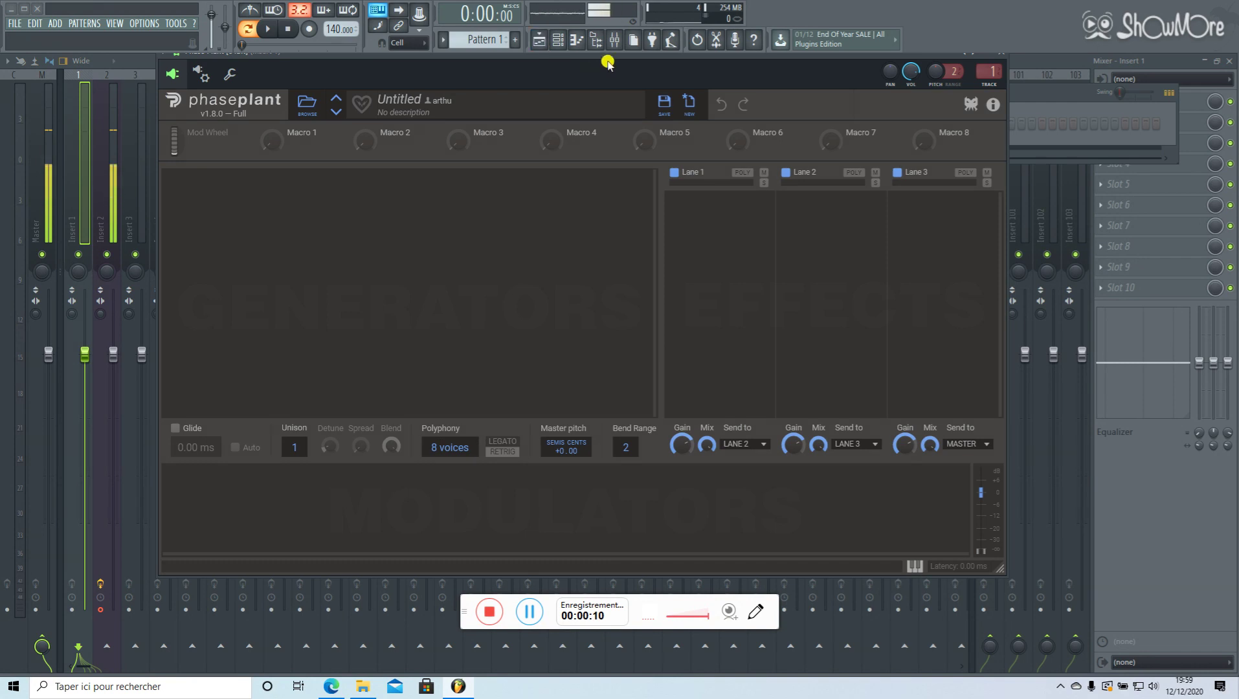
- Add a Wavetable generator to the empty Phase Plant patch
{"action": "left_click_drag", "start_coordinate": [603, 65], "coordinate": [597, 91]}
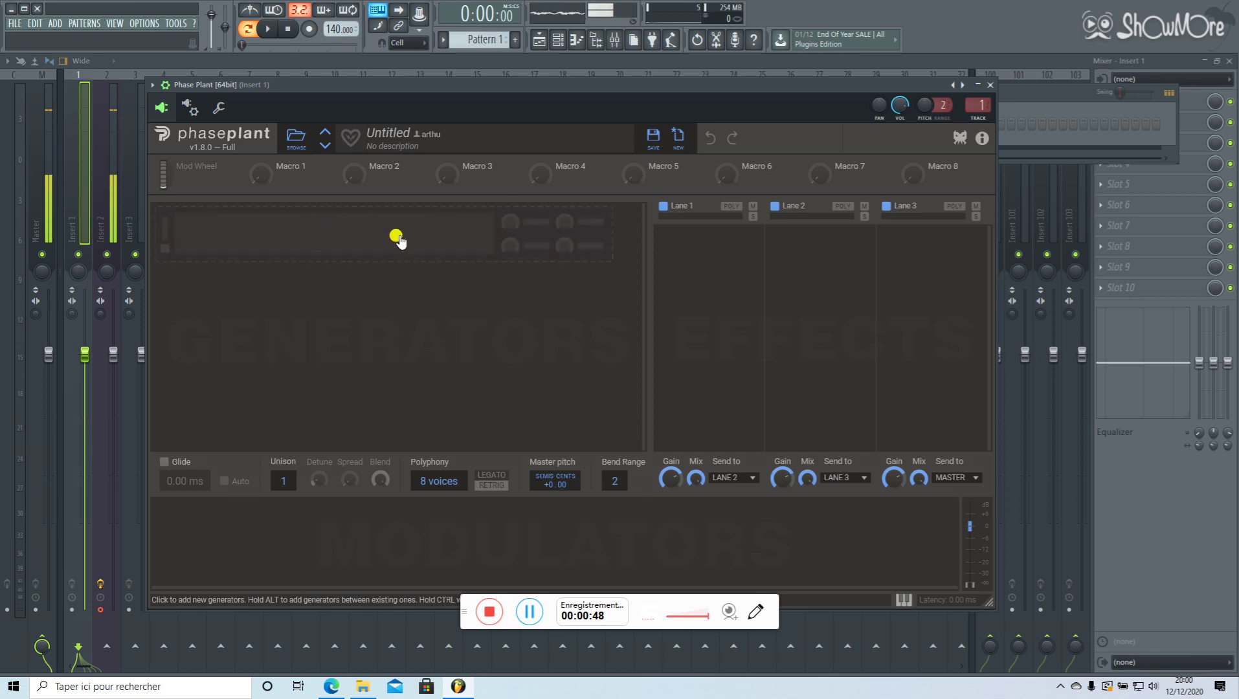
{"action": "left_click", "coordinate": [421, 229]}
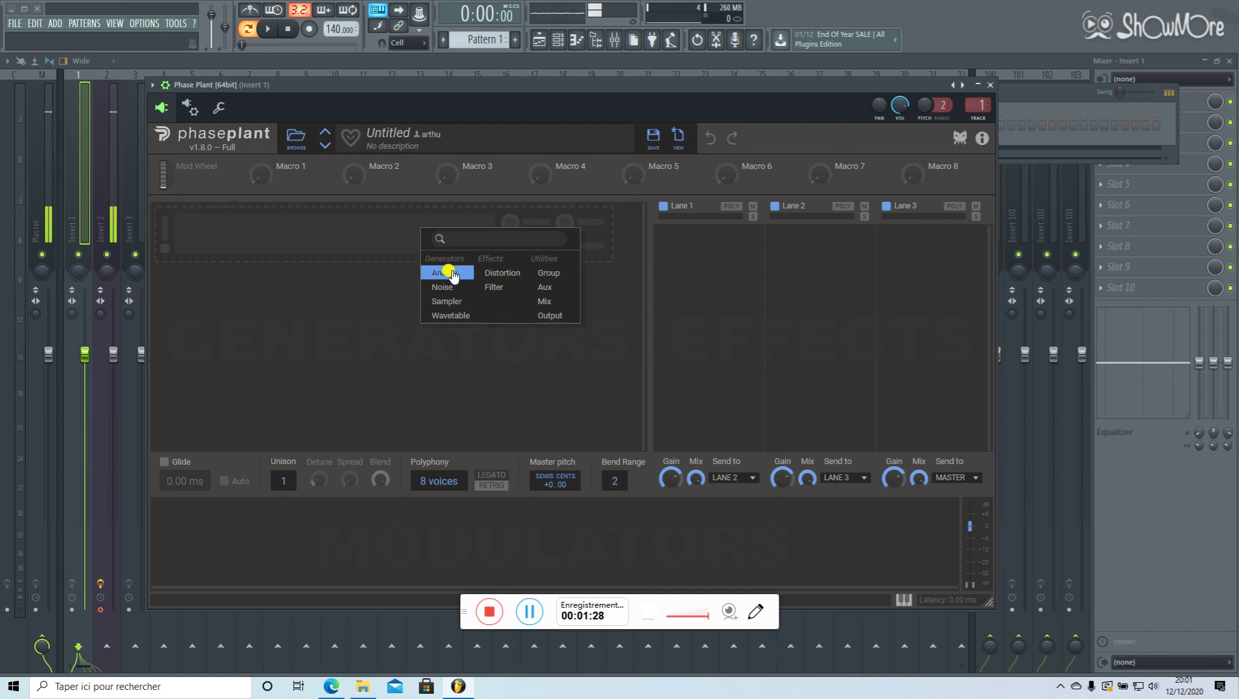
{"action": "left_click", "coordinate": [455, 318]}
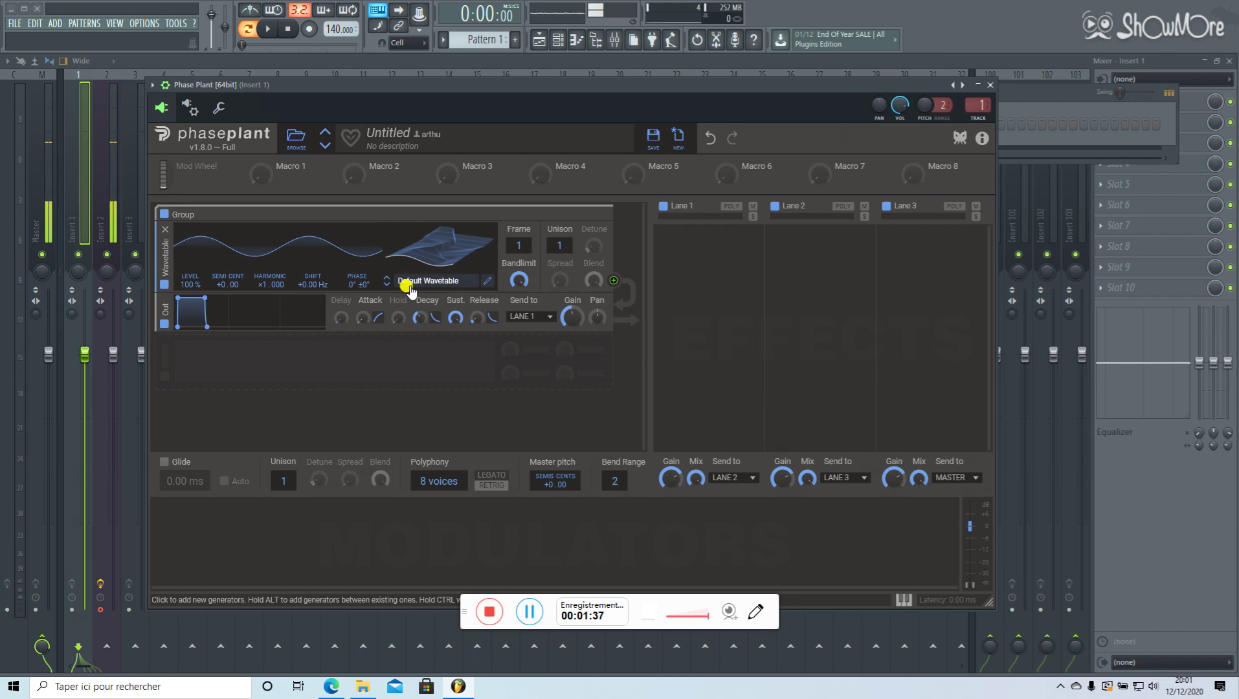
- Load the Twitter wavetable from the factory Growls folder into the wavetable generator
{"action": "left_click", "coordinate": [485, 280]}
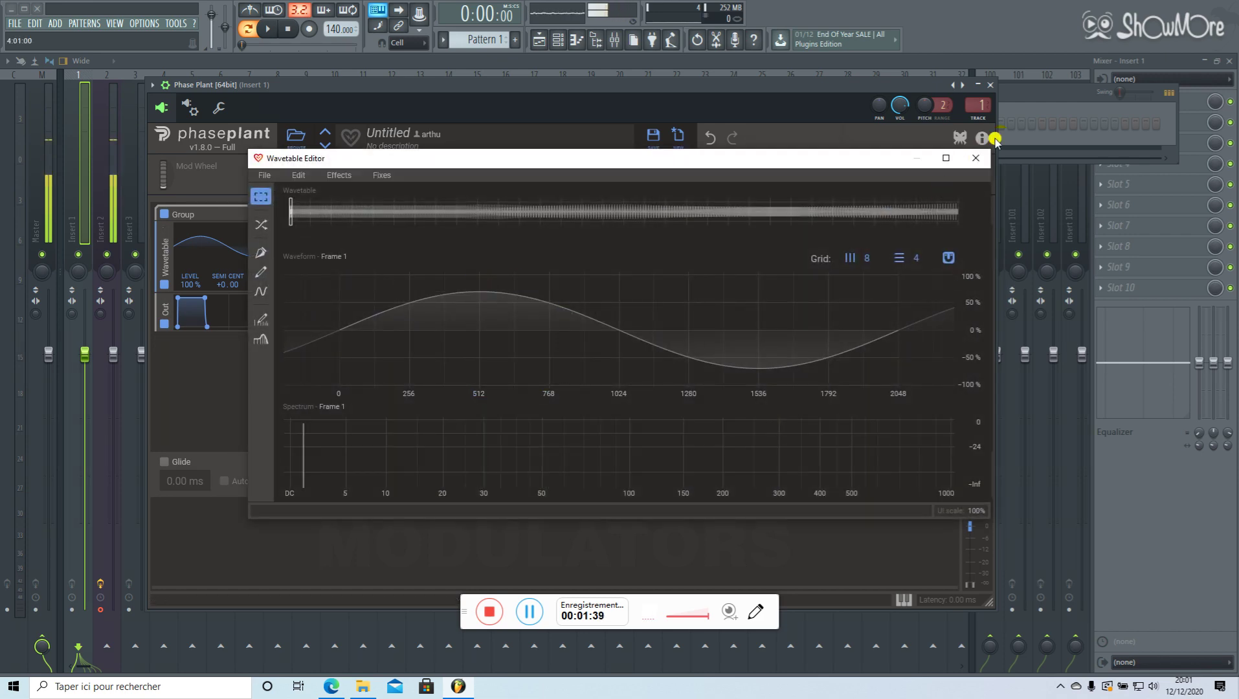
{"action": "left_click", "coordinate": [975, 158]}
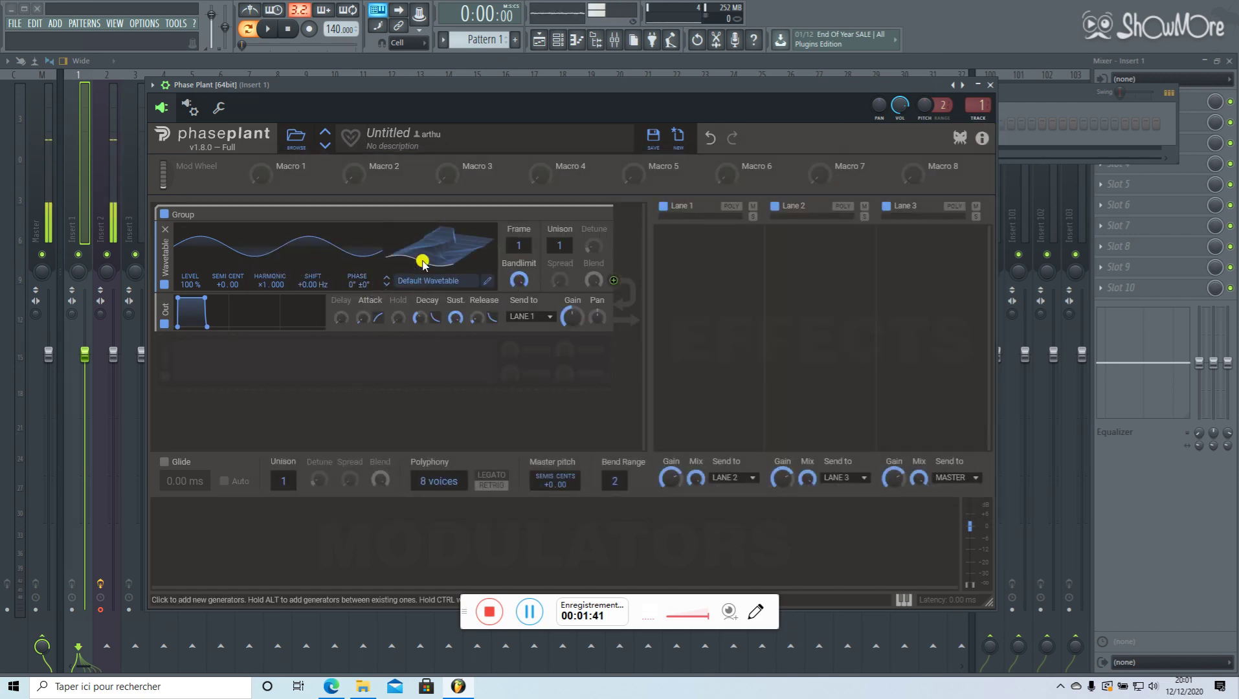
{"action": "left_click", "coordinate": [417, 281]}
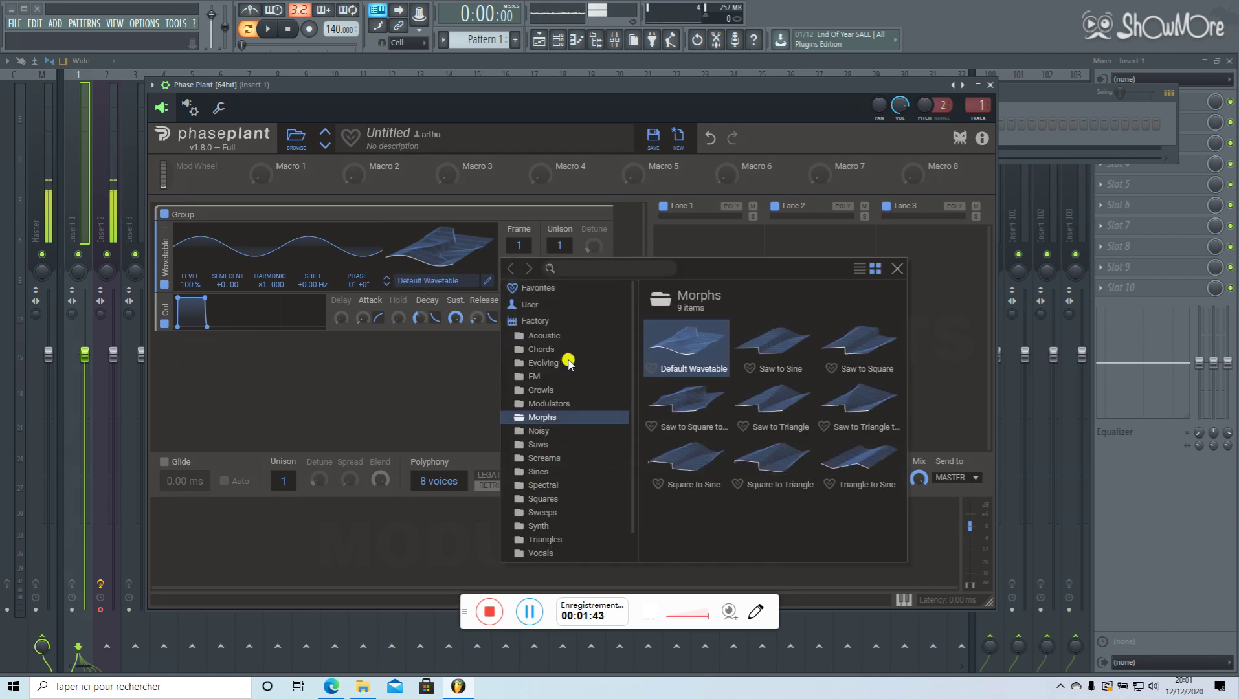
{"action": "scroll", "coordinate": [543, 446], "scroll_direction": "down", "scroll_amount": 1}
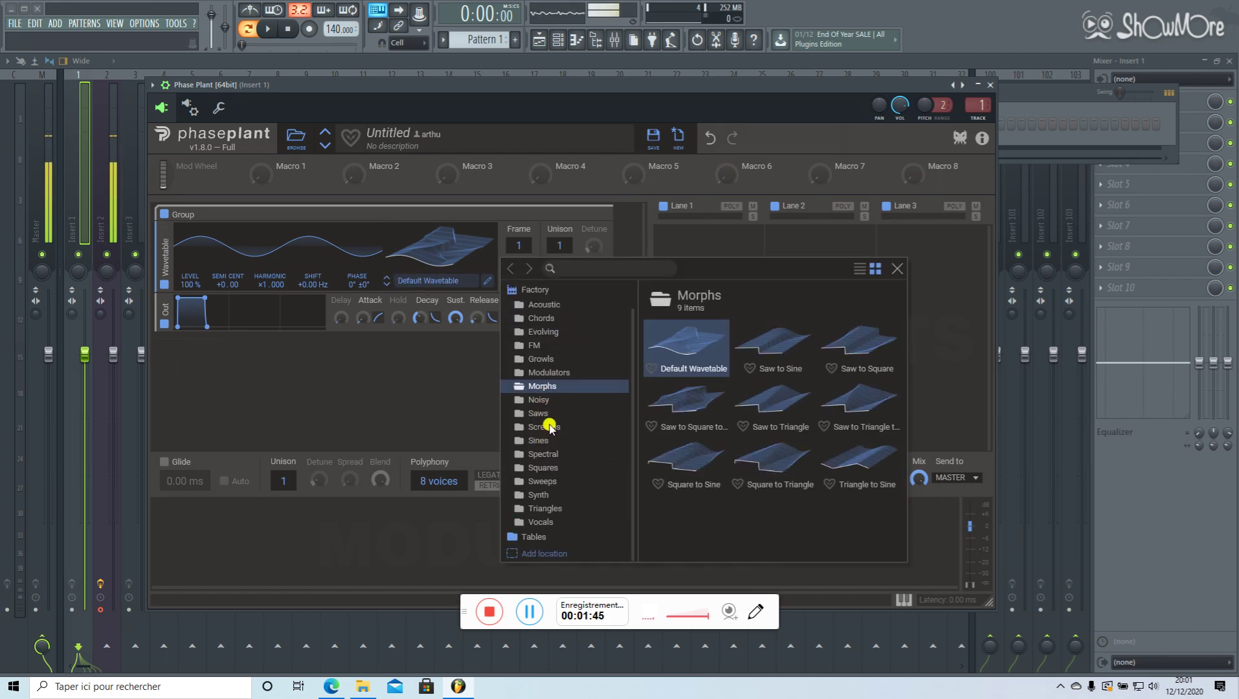
{"action": "left_click", "coordinate": [544, 359]}
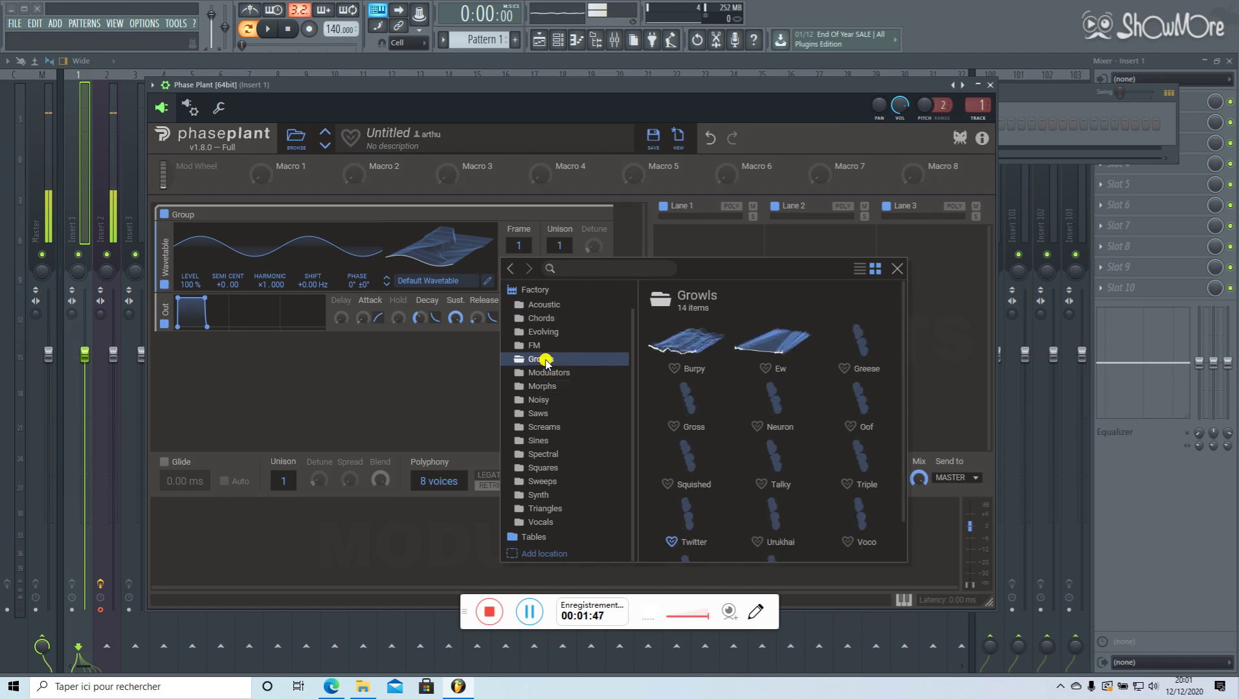
{"action": "scroll", "coordinate": [741, 451], "scroll_direction": "down", "scroll_amount": 2}
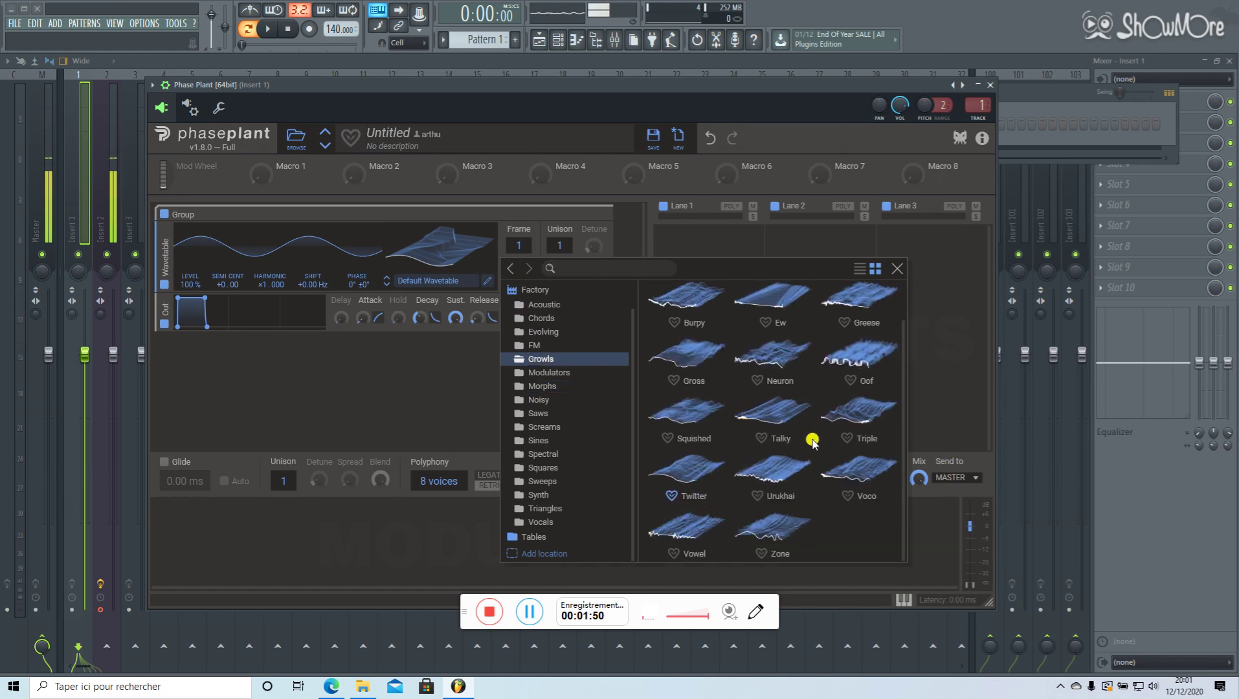
{"action": "left_click", "coordinate": [690, 471]}
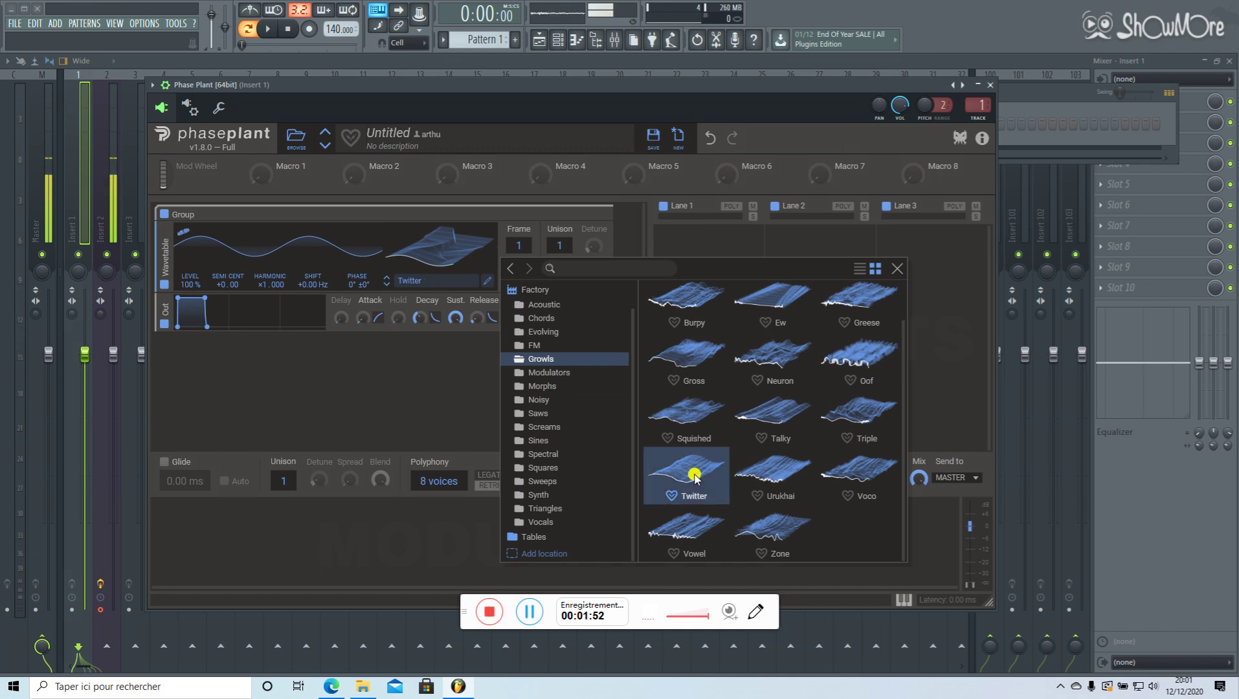
{"action": "double_click", "coordinate": [687, 464]}
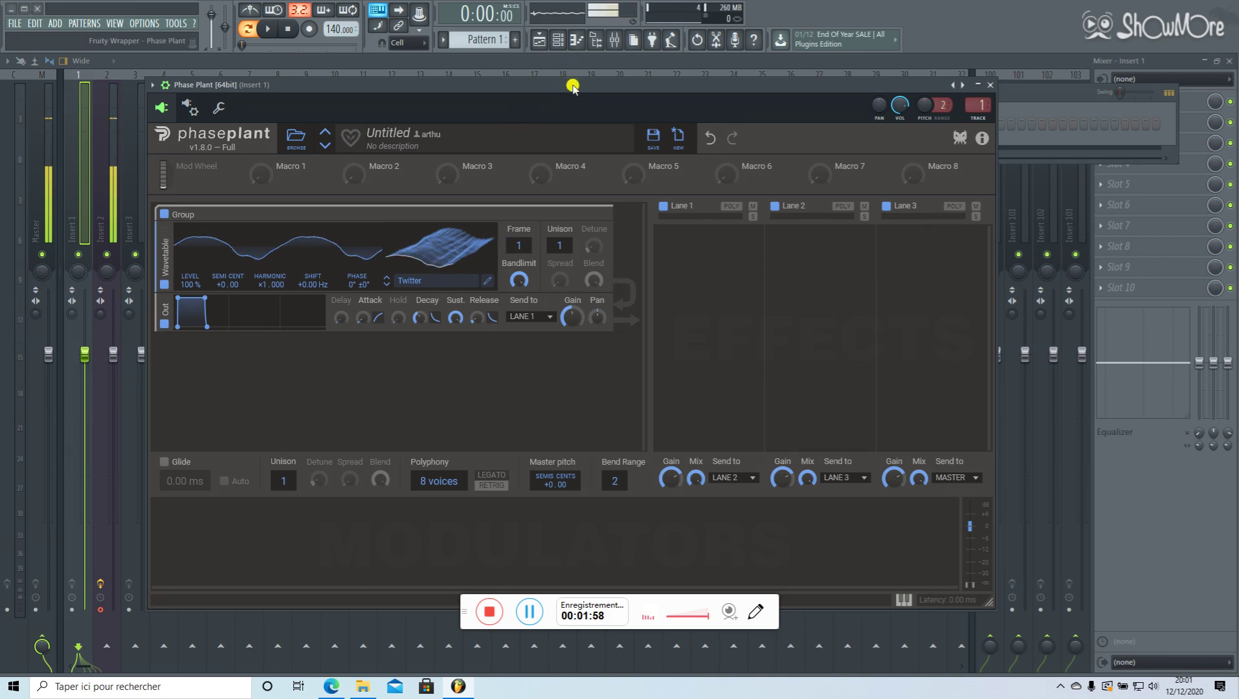
- Raise the wavetable generator's frame to 256
{"action": "left_click_drag", "start_coordinate": [568, 86], "coordinate": [613, 74]}
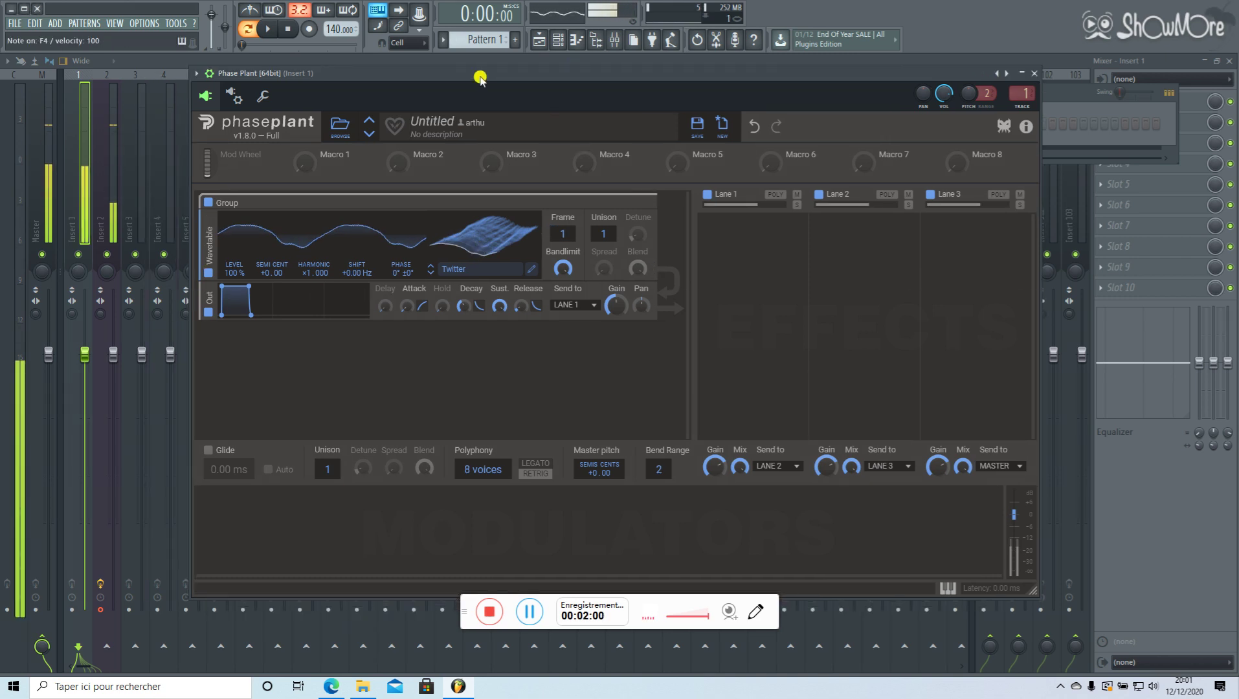
{"action": "scroll", "coordinate": [487, 246], "scroll_direction": "up", "scroll_amount": 10}
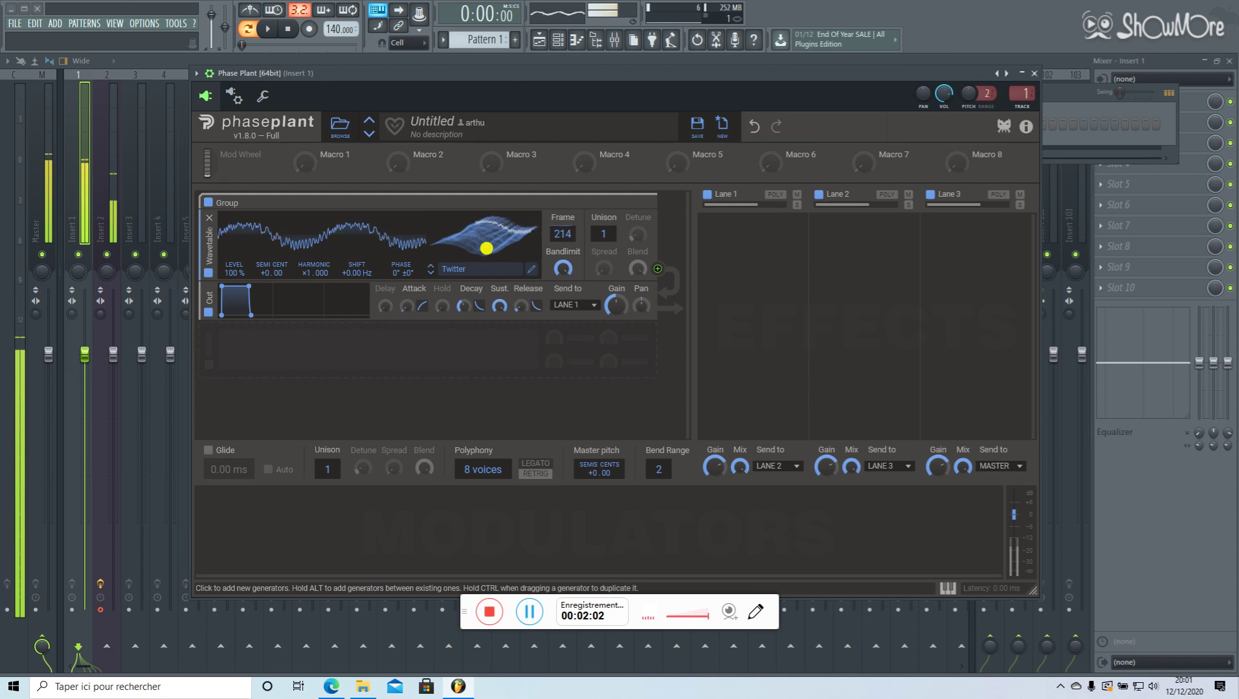
{"action": "scroll", "coordinate": [487, 247], "scroll_direction": "up", "scroll_amount": 5}
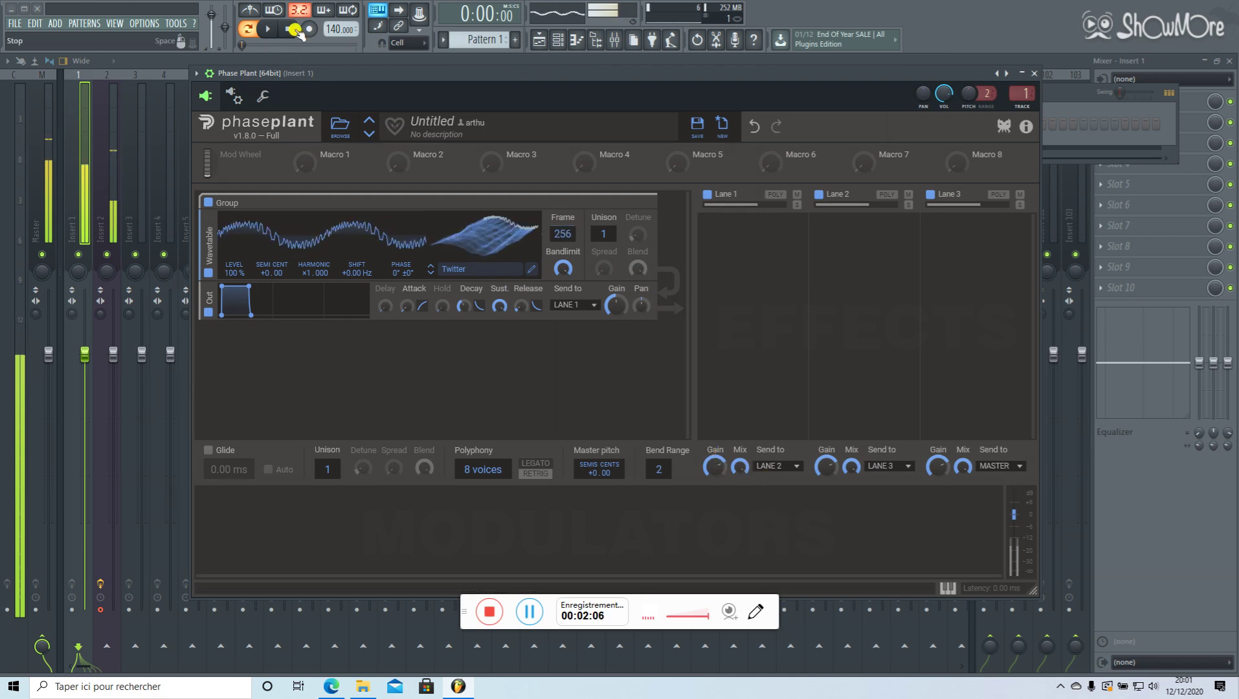
- Lower the output gain of effects Lane 1
{"action": "mouse_move", "coordinate": [825, 471]}
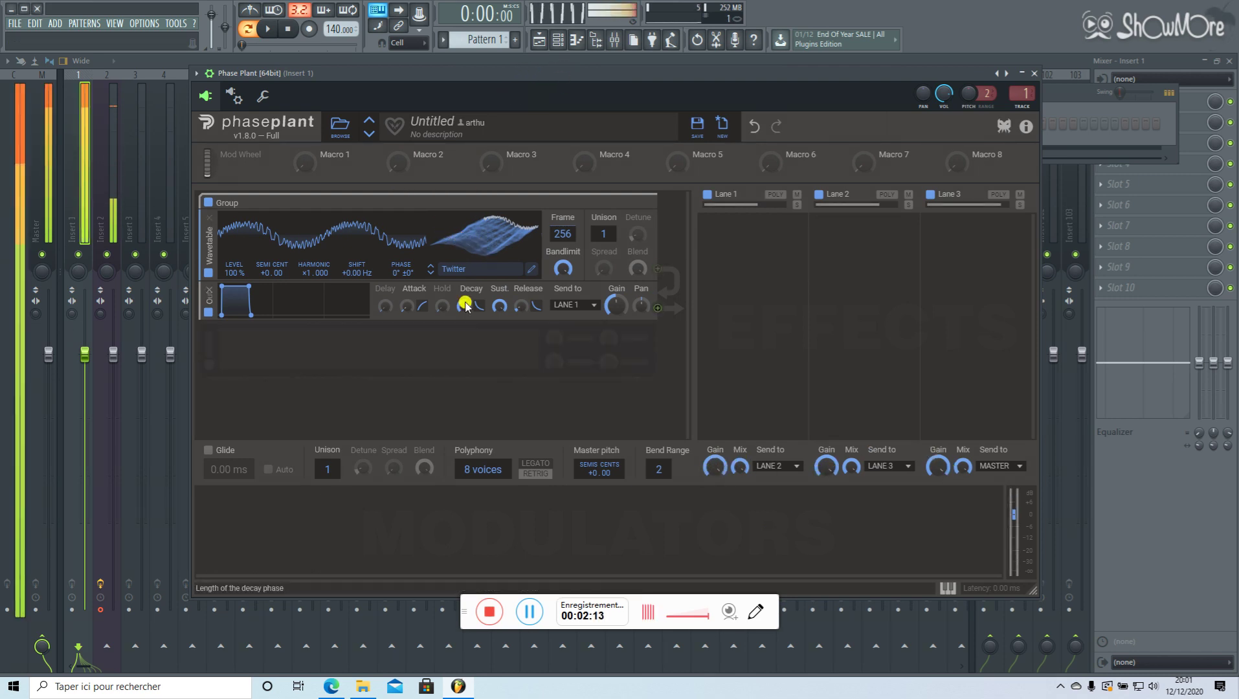
{"action": "mouse_move", "coordinate": [717, 465]}
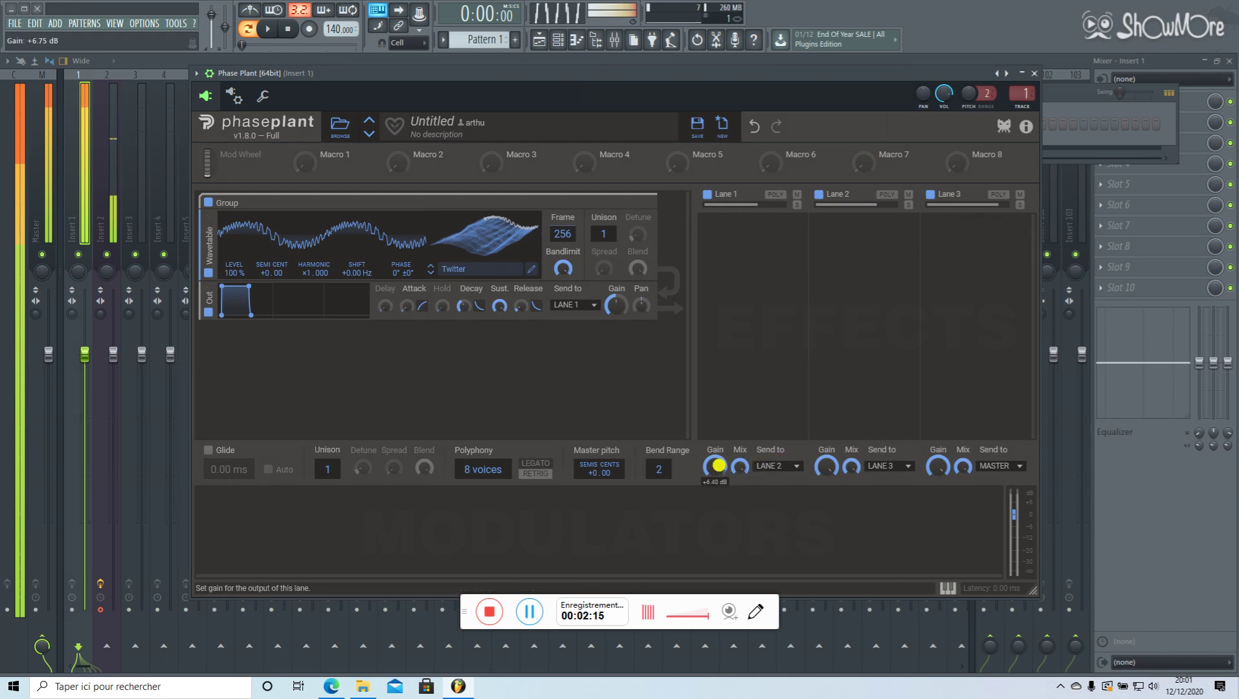
{"action": "scroll", "coordinate": [718, 465], "scroll_direction": "down", "scroll_amount": 3}
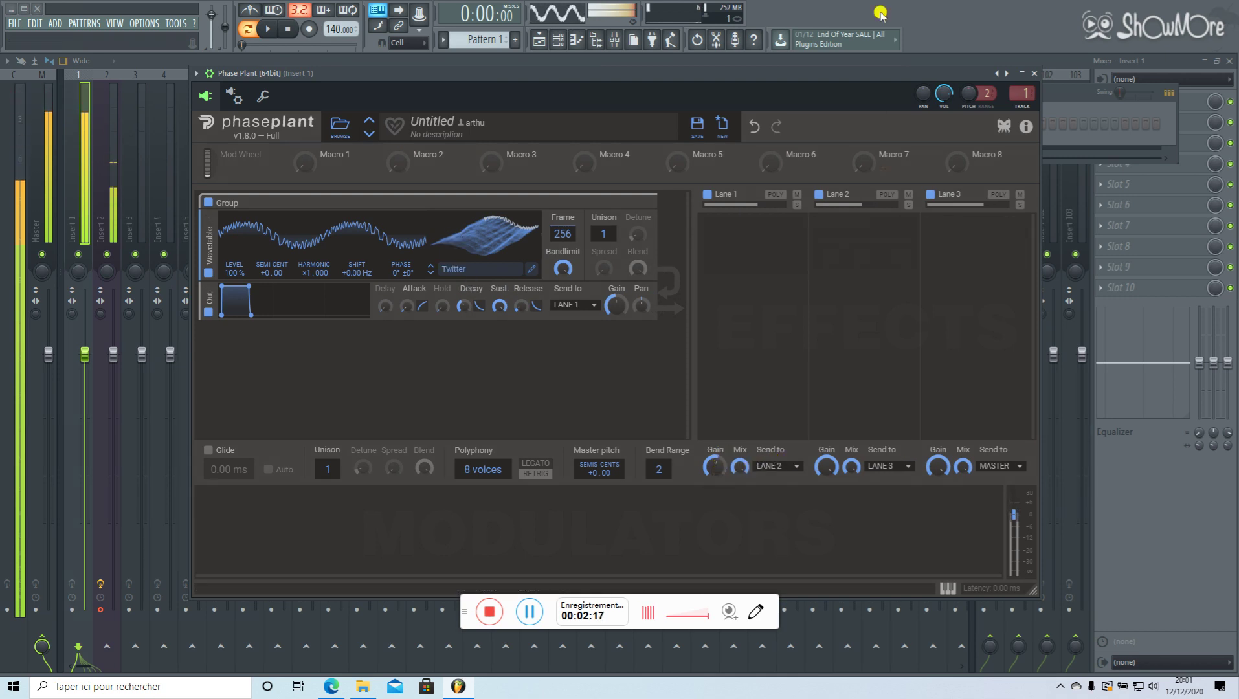
{"action": "left_click_drag", "start_coordinate": [487, 242], "coordinate": [490, 245]}
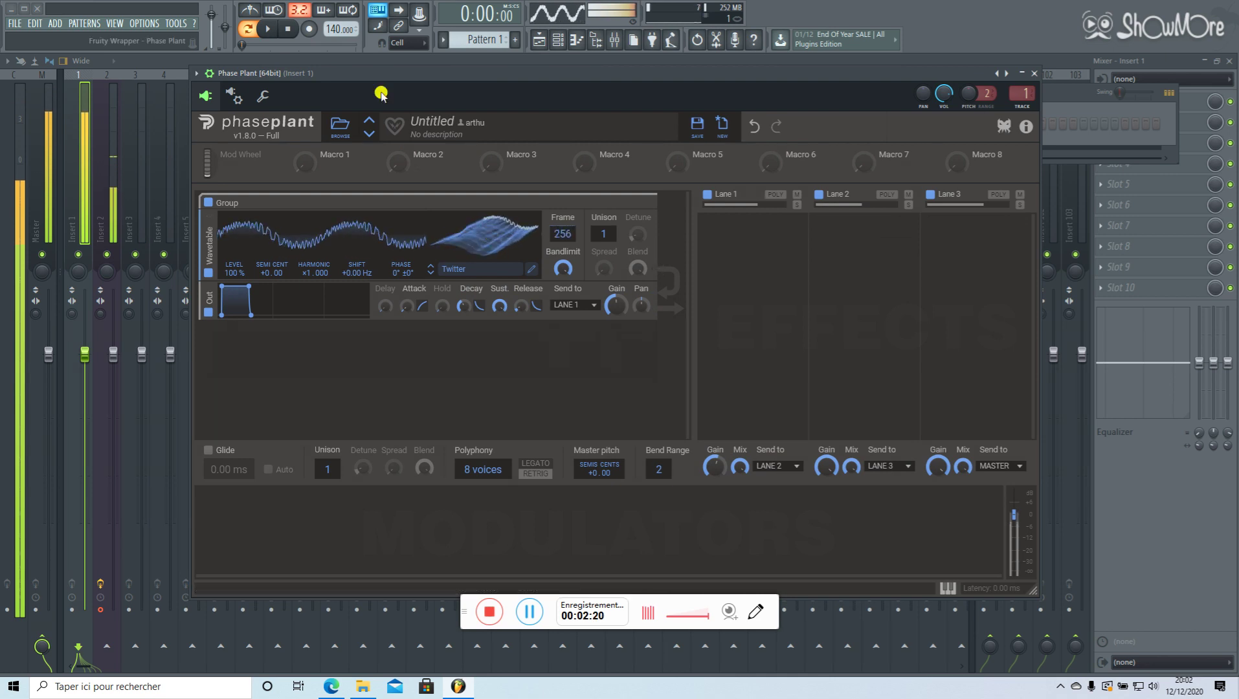
- Set the channel's root note to C7 and return to the Phase Plant interface
{"action": "left_click", "coordinate": [266, 96]}
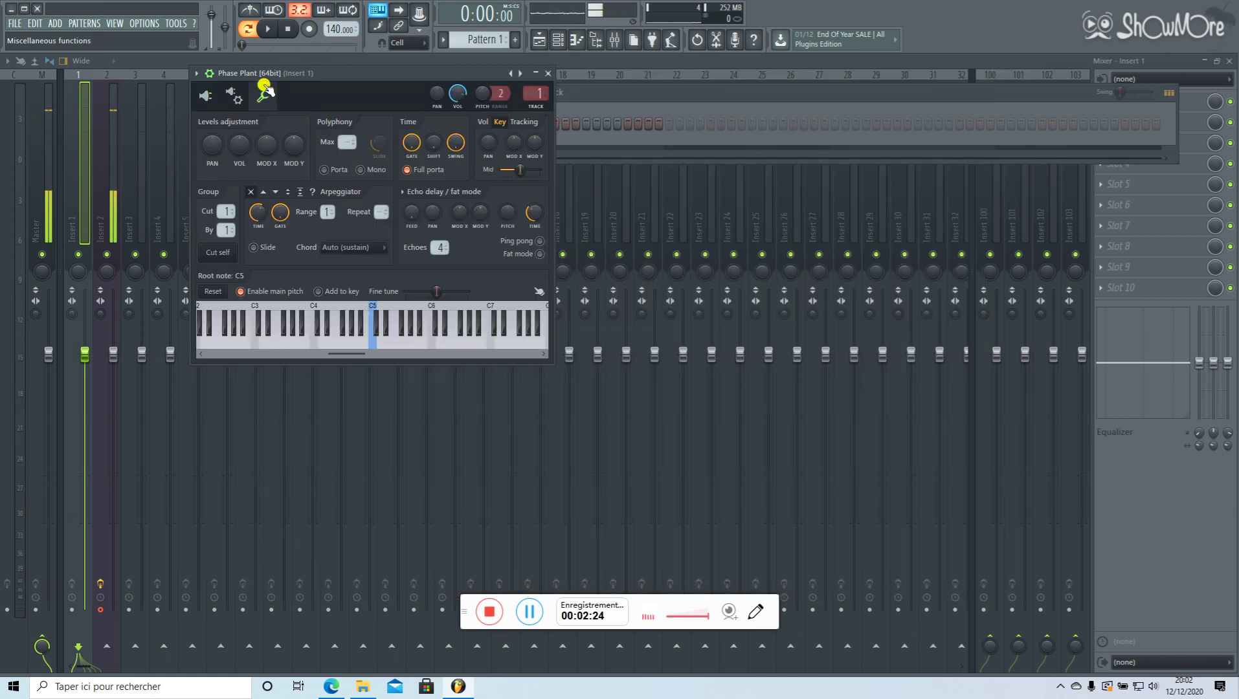
{"action": "left_click", "coordinate": [370, 312]}
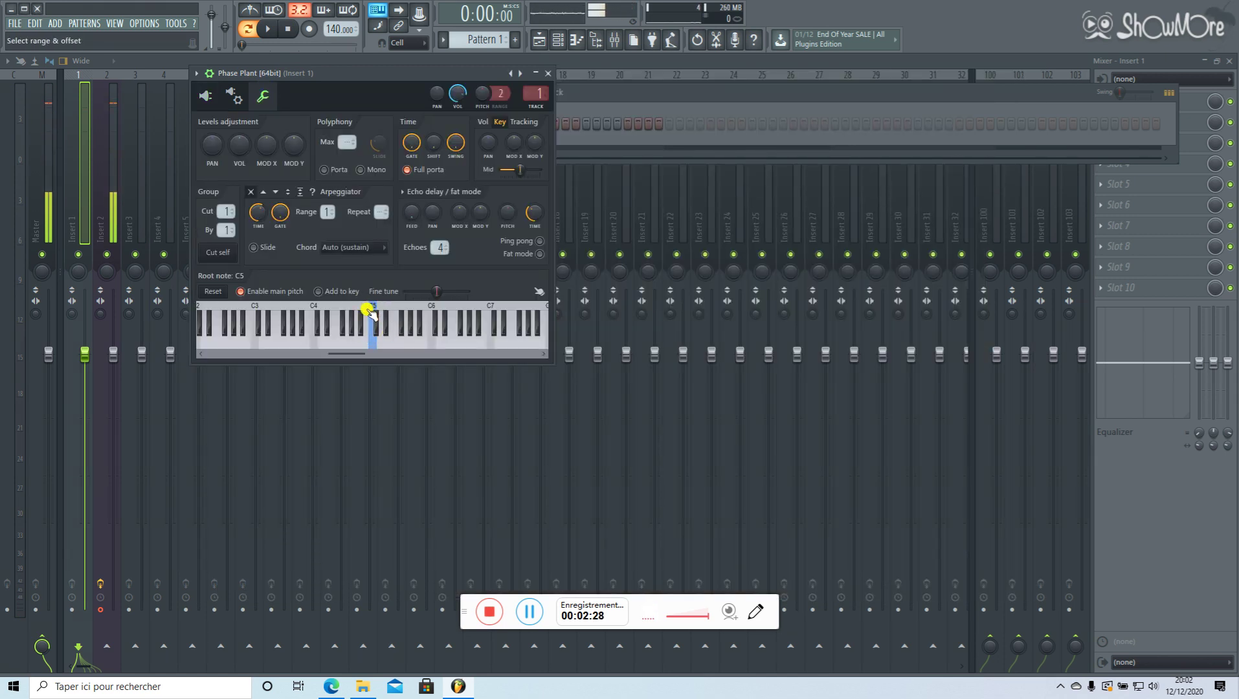
{"action": "left_click", "coordinate": [492, 311]}
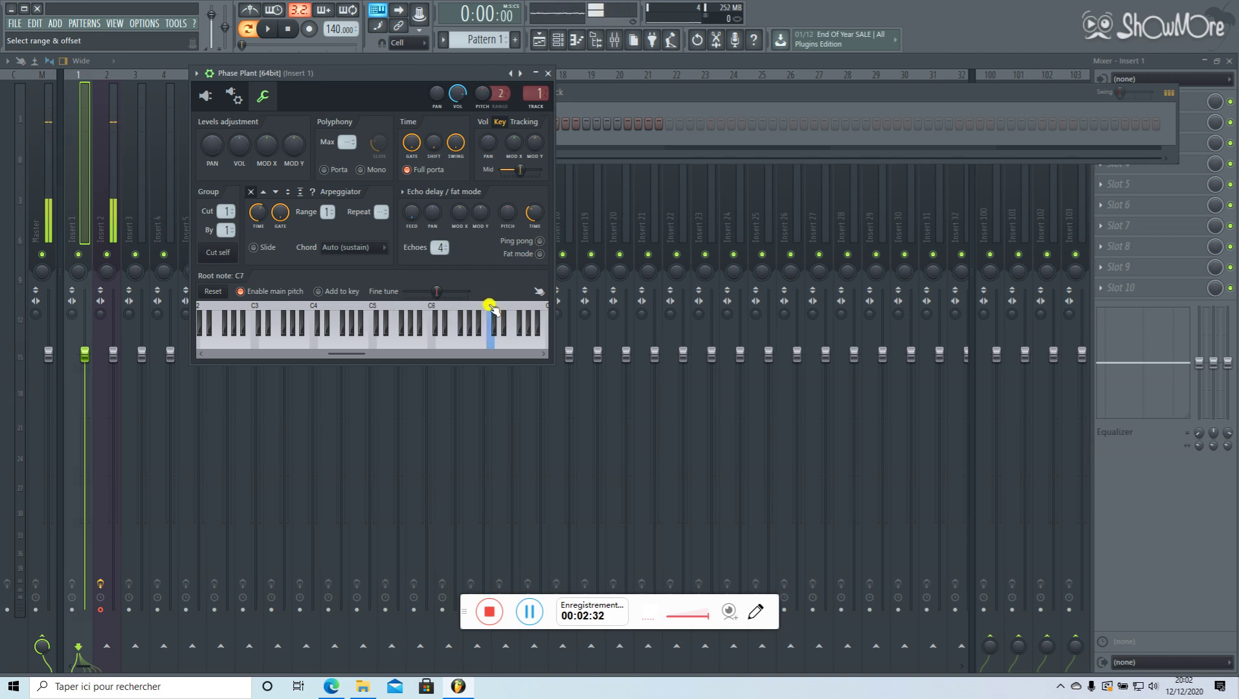
{"action": "left_click", "coordinate": [204, 97]}
- Add an F4 note spanning the whole first bar in the Phase Plant piano roll, then bring the synth back up
{"action": "left_click", "coordinate": [576, 41]}
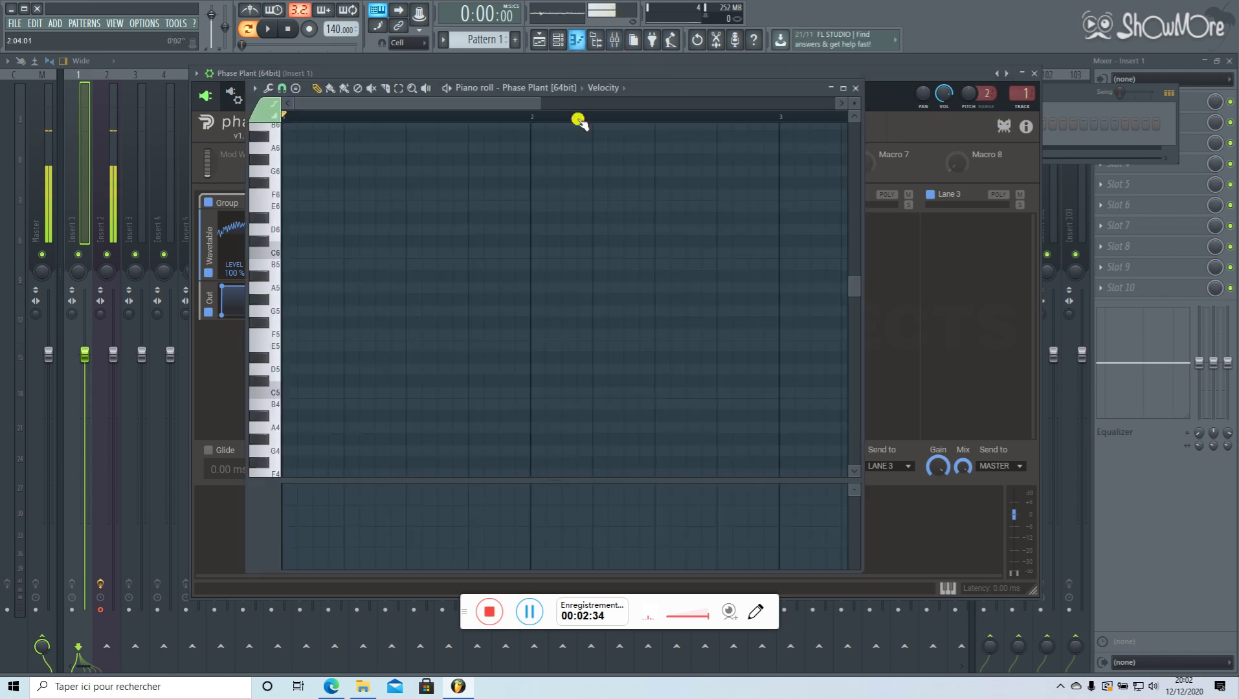
{"action": "scroll", "coordinate": [388, 320], "scroll_direction": "down", "scroll_amount": 4}
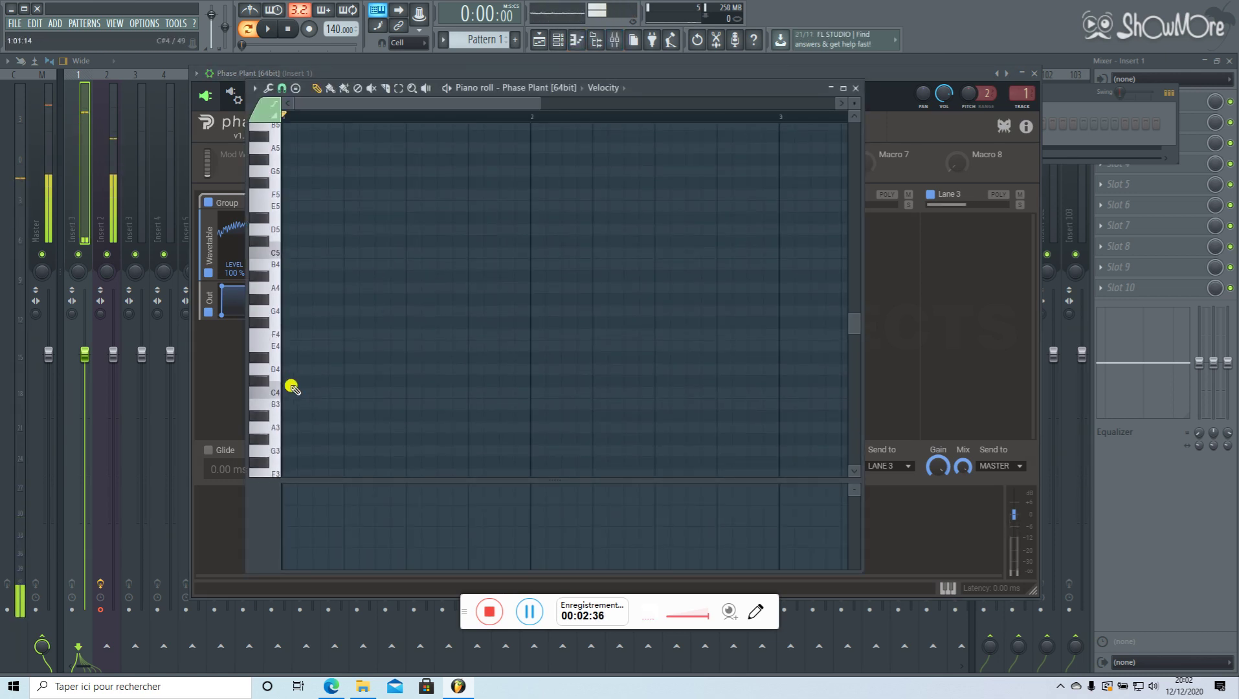
{"action": "left_click", "coordinate": [291, 334]}
{"action": "left_click_drag", "start_coordinate": [309, 334], "coordinate": [528, 335]}
{"action": "left_click", "coordinate": [955, 72]}
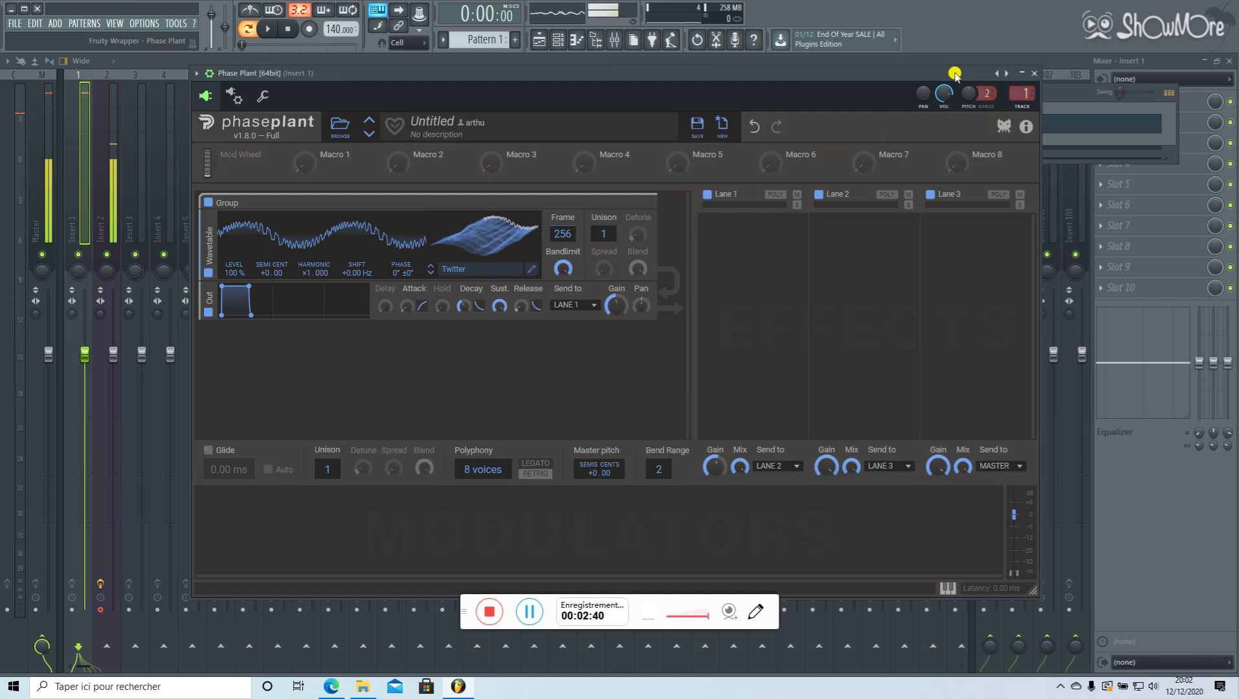
- Play the pattern while sweeping the wavetable frame down to 1, and stop playback
{"action": "mouse_move", "coordinate": [475, 232]}
{"action": "left_mouse_down"}
{"action": "mouse_move", "coordinate": [489, 228]}
{"action": "mouse_move", "coordinate": [476, 212]}
{"action": "mouse_move", "coordinate": [484, 244]}
{"action": "left_mouse_up"}
{"action": "left_click", "coordinate": [268, 28]}
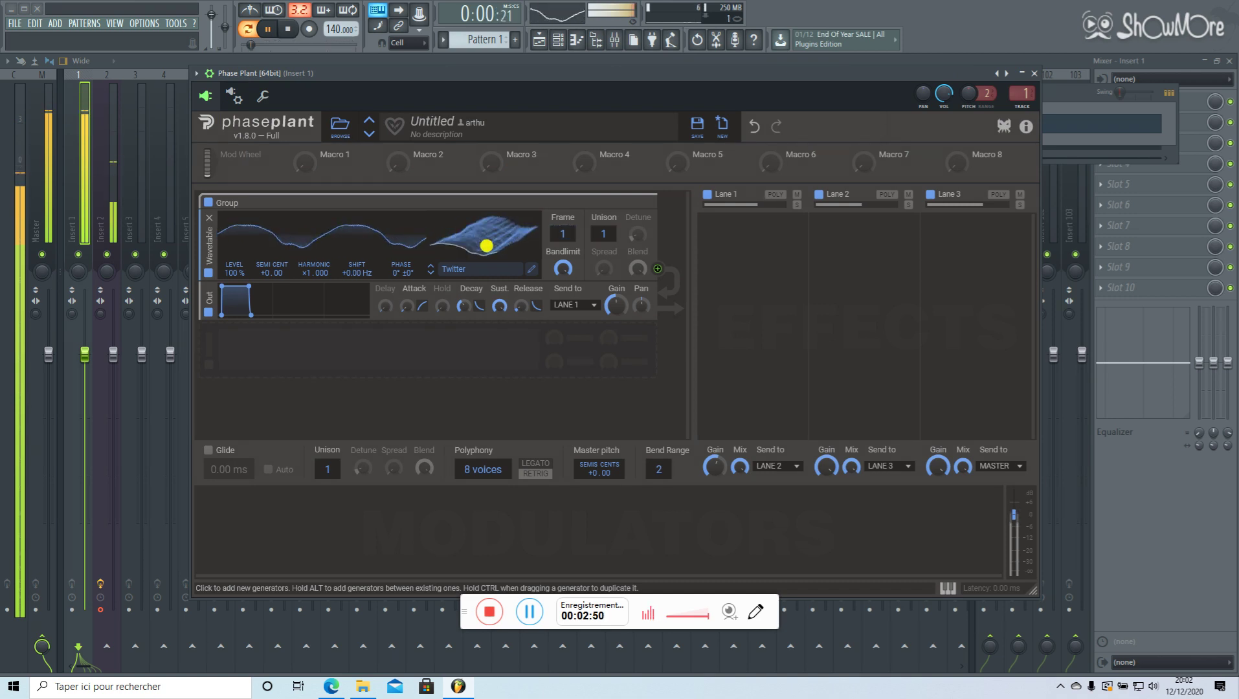
{"action": "left_click", "coordinate": [288, 29]}
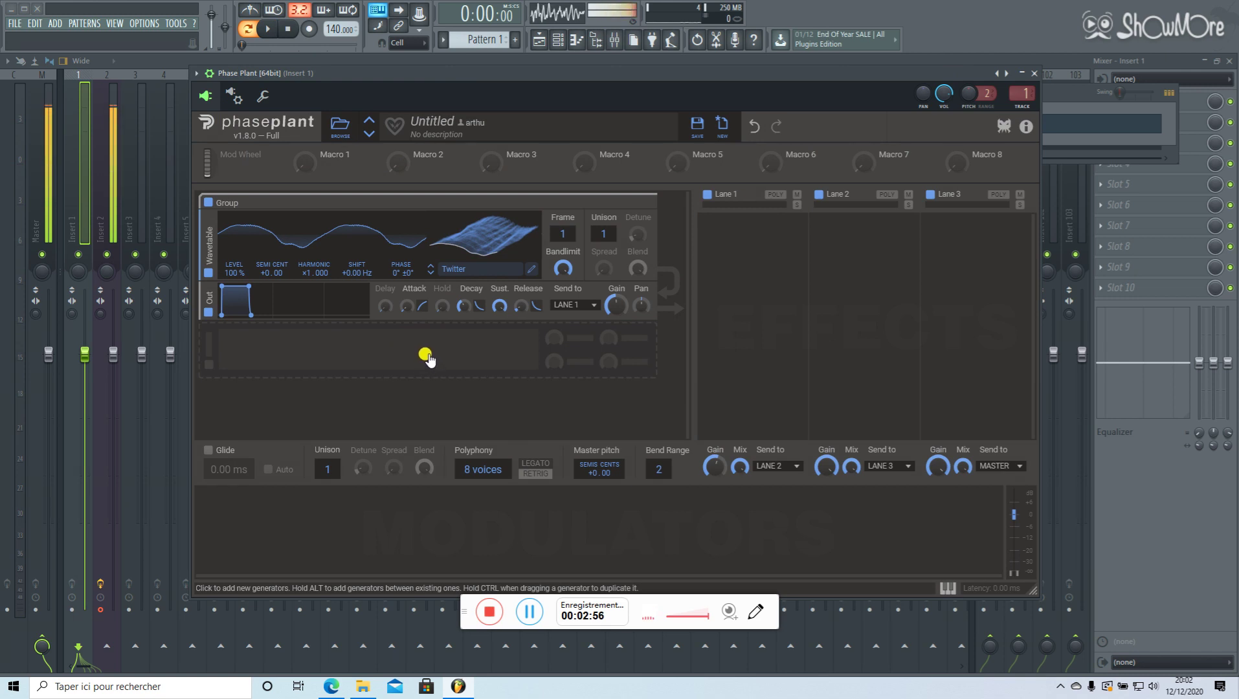
- Add a Filter module below the wavetable's output and set it to the band-pass type
{"action": "left_click", "coordinate": [454, 345]}
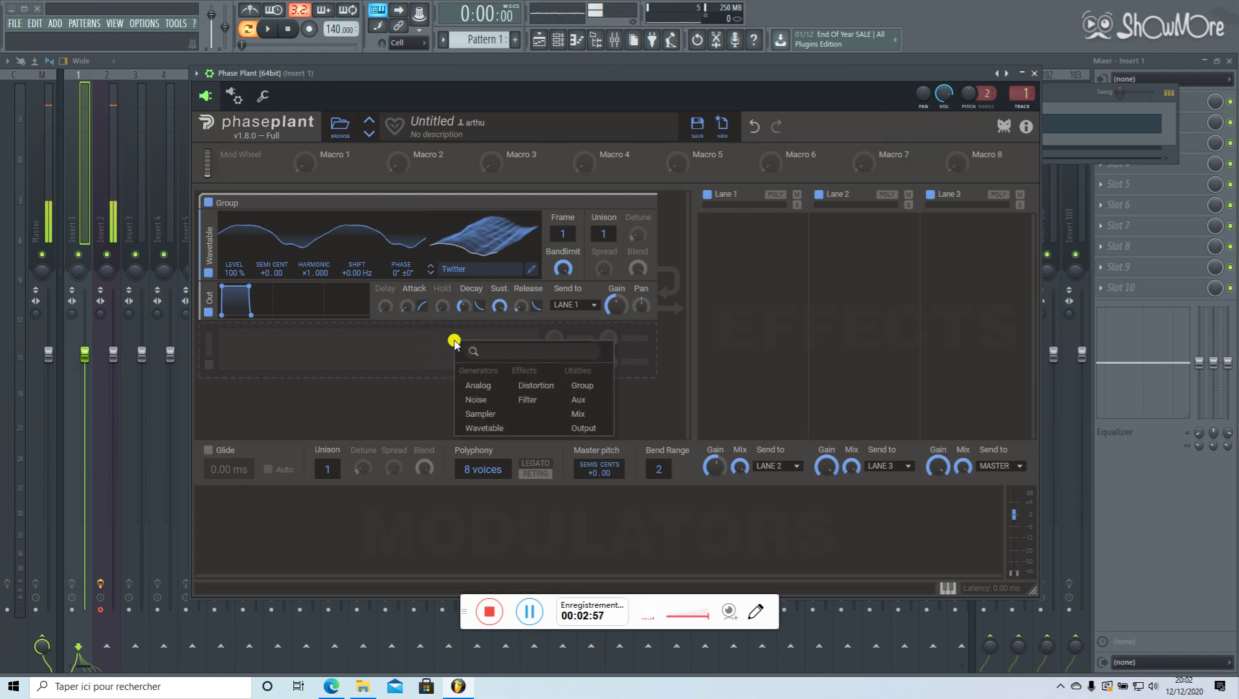
{"action": "left_click", "coordinate": [528, 403]}
{"action": "left_click", "coordinate": [535, 400]}
{"action": "left_click", "coordinate": [478, 400]}
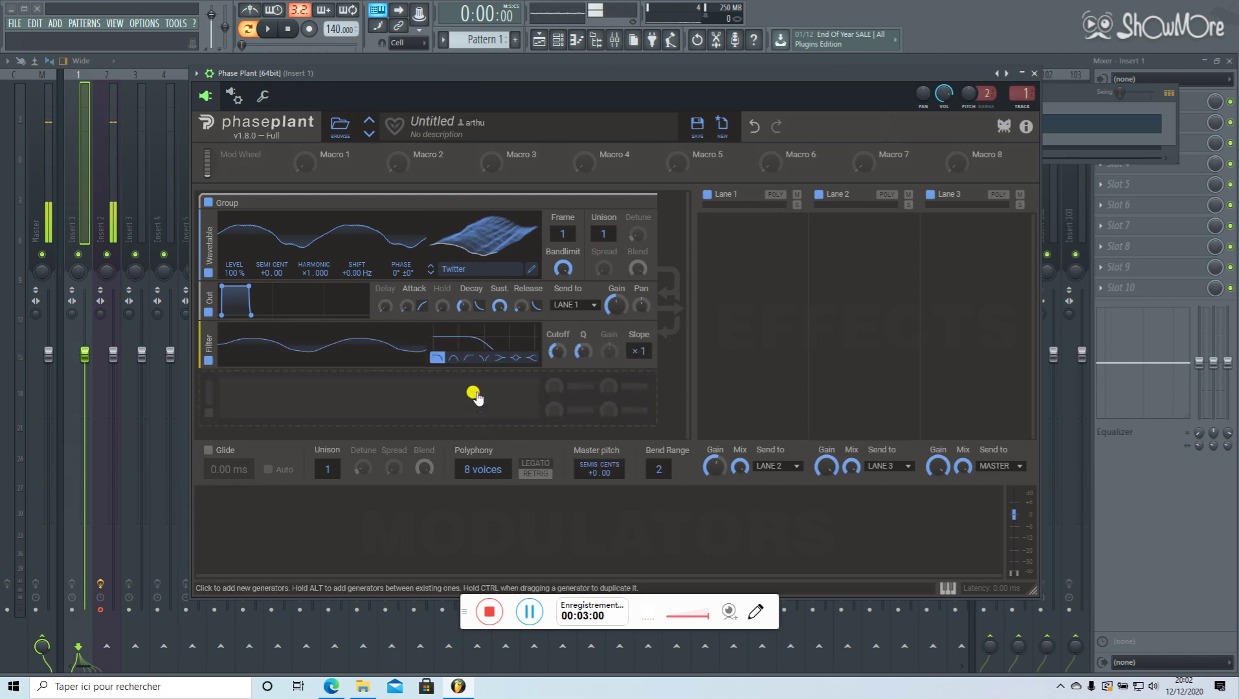
{"action": "left_click", "coordinate": [454, 358]}
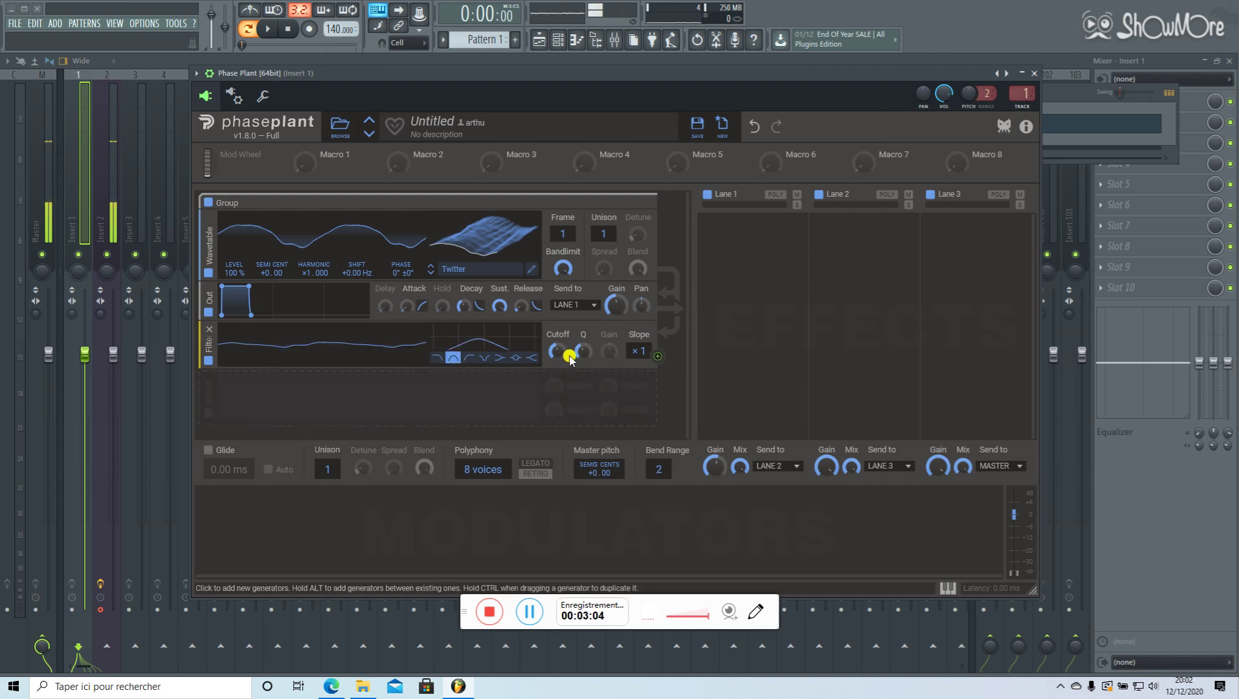
- Narrow the band-pass filter by adjusting its Q, lower its cutoff, and set the slope to ×2
{"action": "left_click_drag", "start_coordinate": [558, 351], "coordinate": [558, 353]}
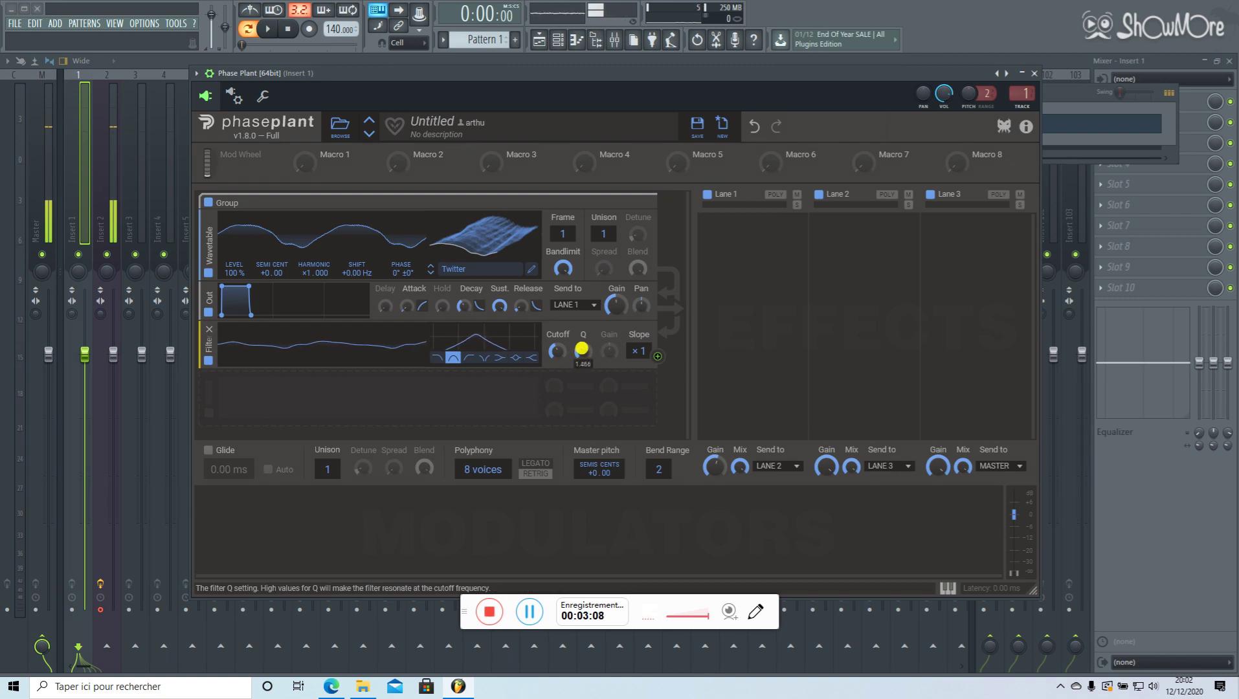
{"action": "left_click_drag", "start_coordinate": [582, 350], "coordinate": [589, 354]}
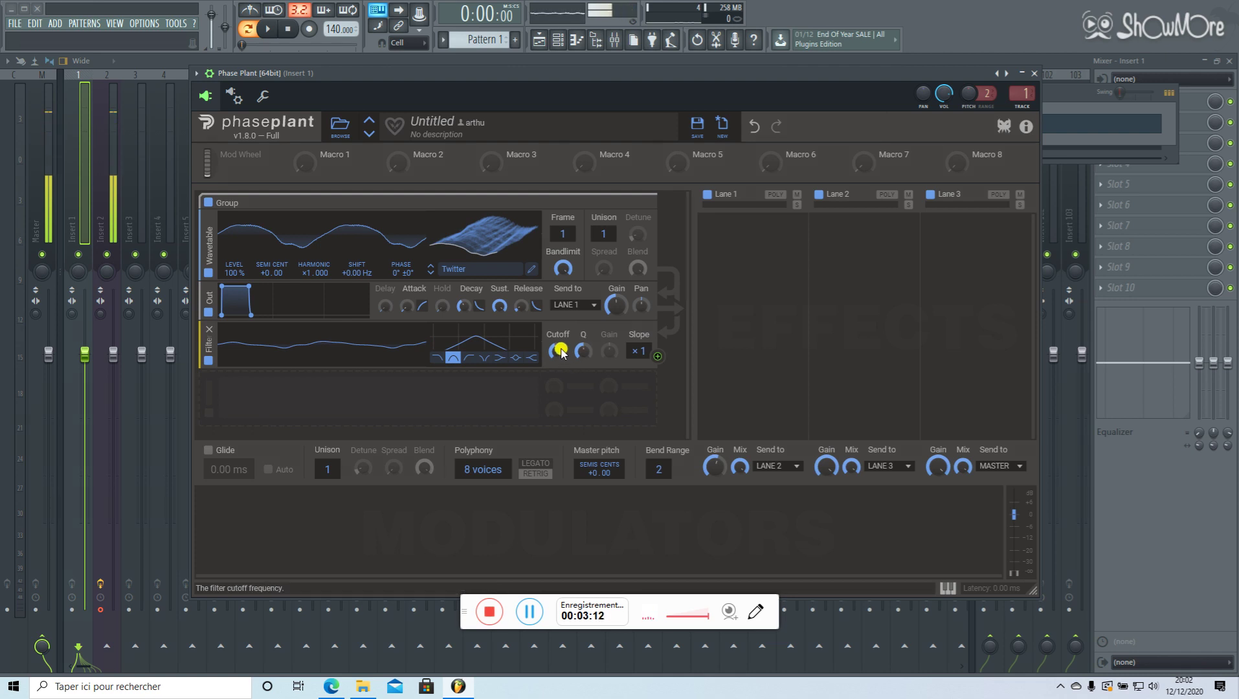
{"action": "mouse_move", "coordinate": [557, 356]}
{"action": "left_mouse_down"}
{"action": "mouse_move", "coordinate": [556, 391]}
{"action": "mouse_move", "coordinate": [557, 360]}
{"action": "left_mouse_up"}
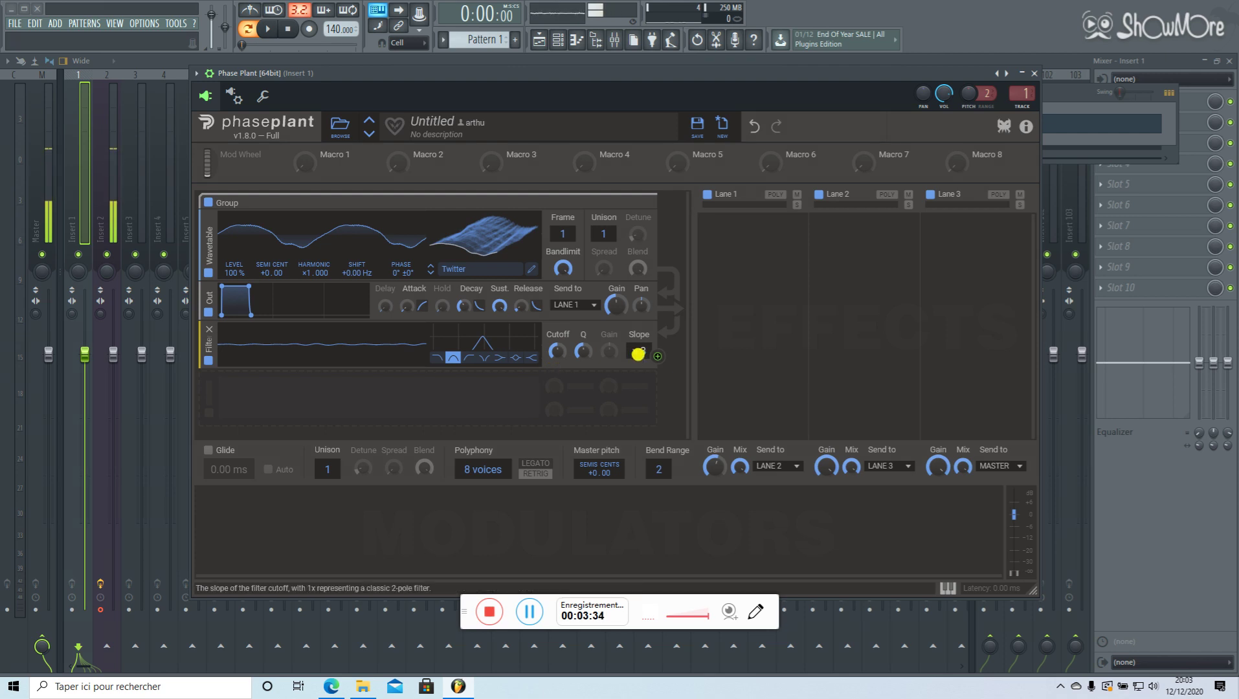
{"action": "left_click_drag", "start_coordinate": [556, 352], "coordinate": [553, 346]}
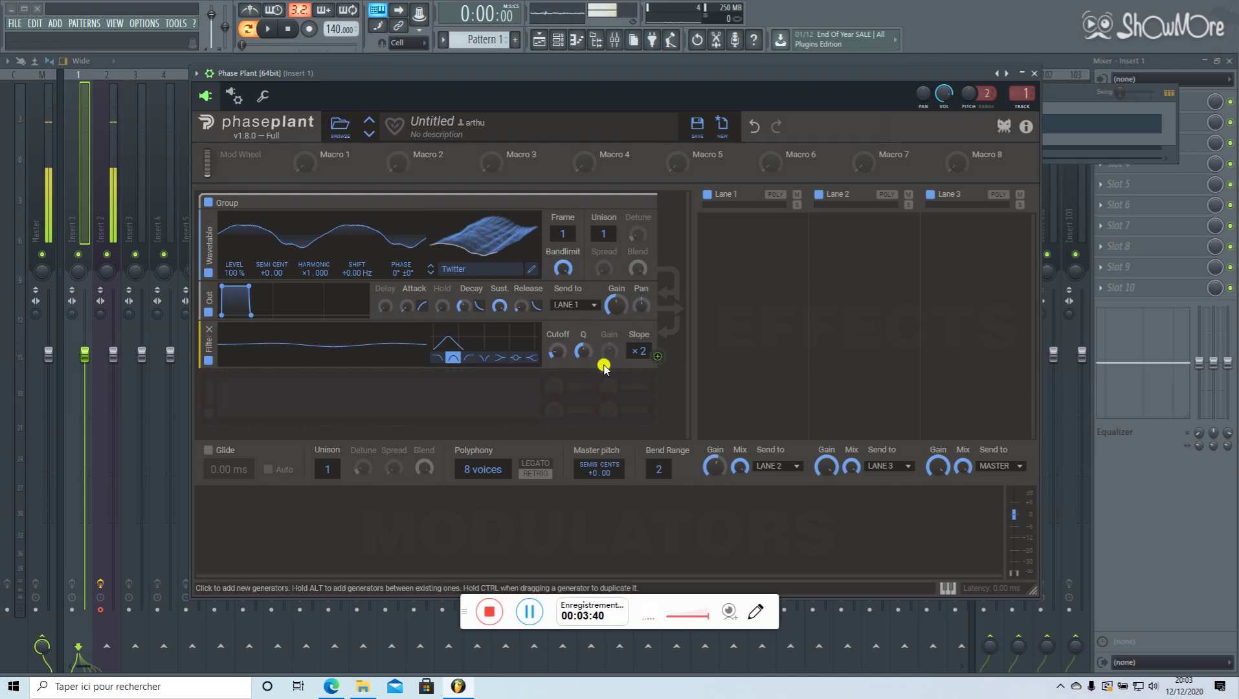
- Audition the pattern while turning the filter cutoff down to its minimum, and stop playback
{"action": "left_click", "coordinate": [266, 29]}
{"action": "mouse_move", "coordinate": [561, 351]}
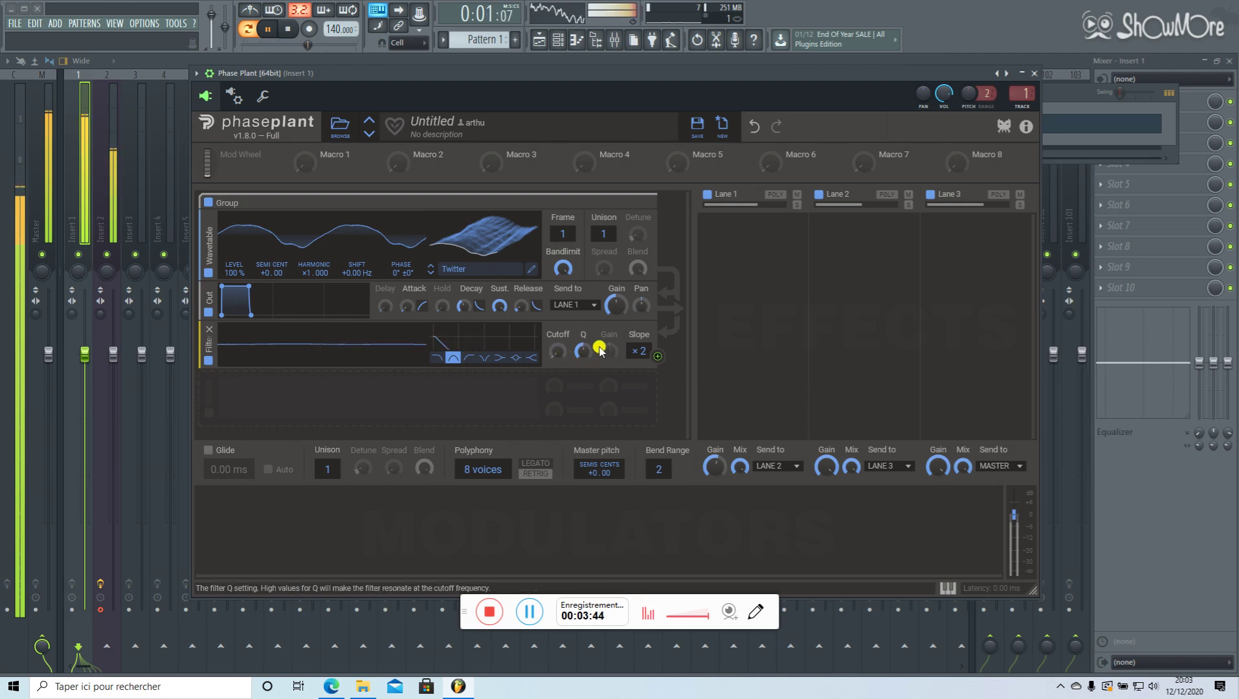
{"action": "left_click", "coordinate": [288, 29]}
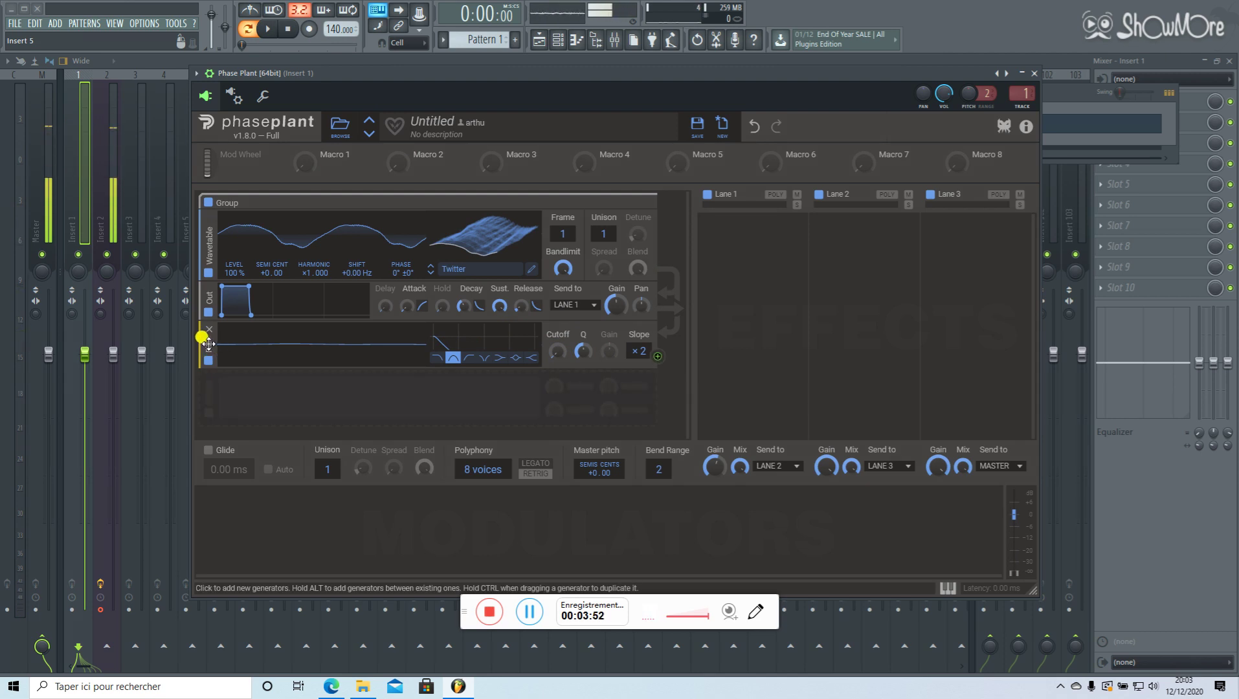
- Move the Filter module between the wavetable and its output, and audition the pattern with the cutoff at its minimum
{"action": "left_click_drag", "start_coordinate": [209, 345], "coordinate": [211, 296]}
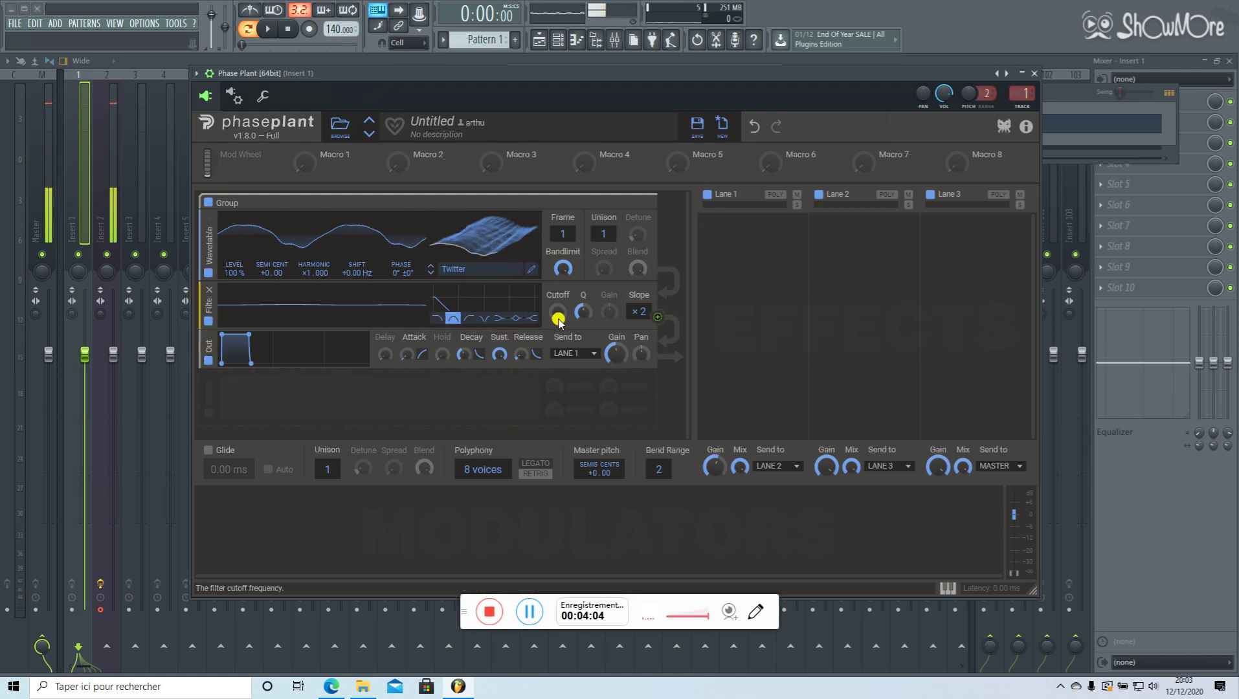
{"action": "left_click", "coordinate": [271, 30]}
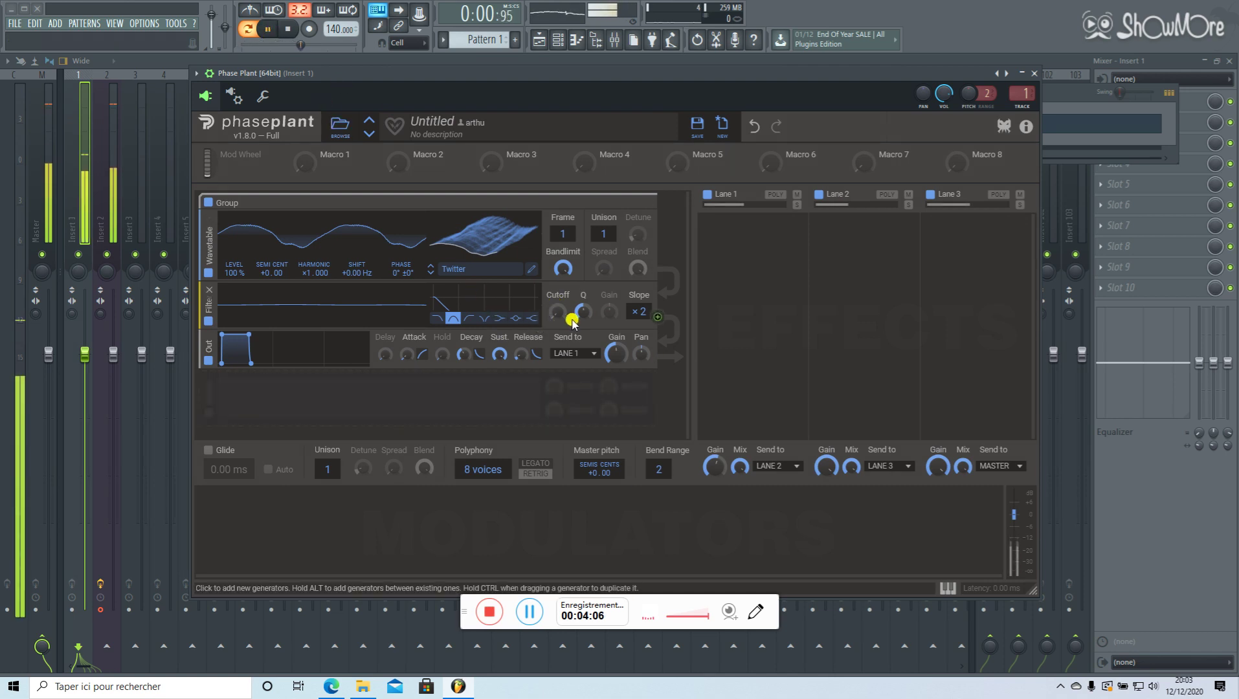
{"action": "left_click_drag", "start_coordinate": [557, 312], "coordinate": [544, 295]}
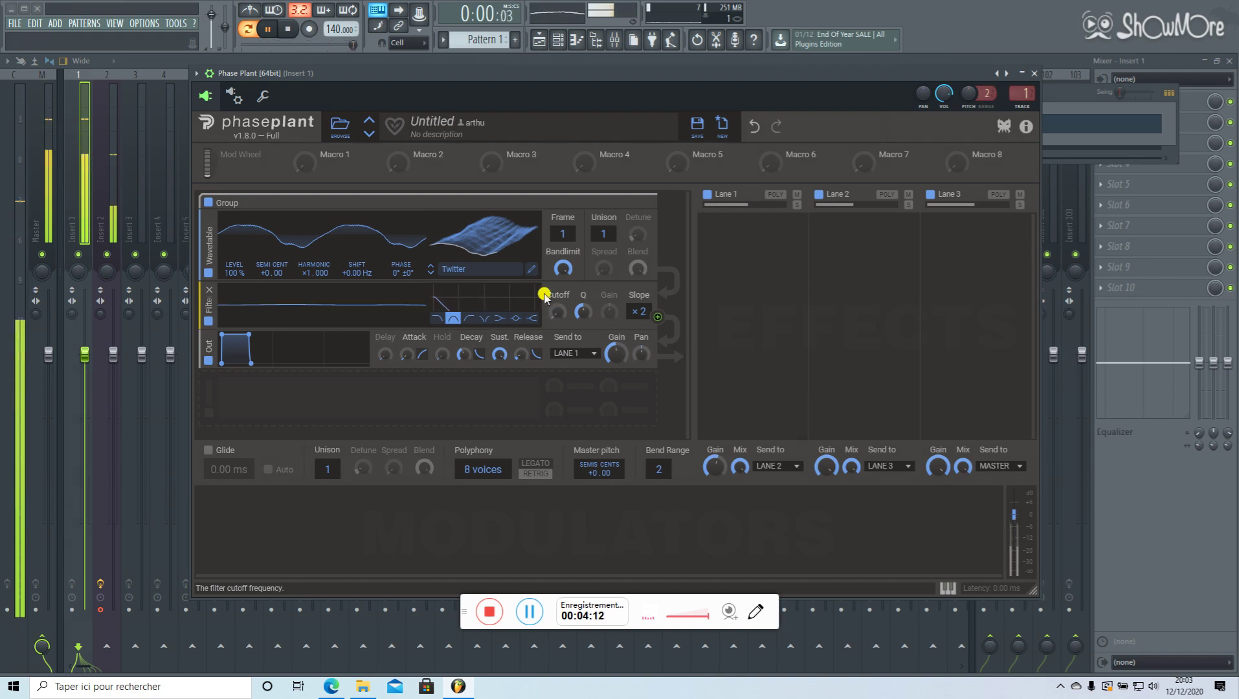
{"action": "key", "text": "space"}
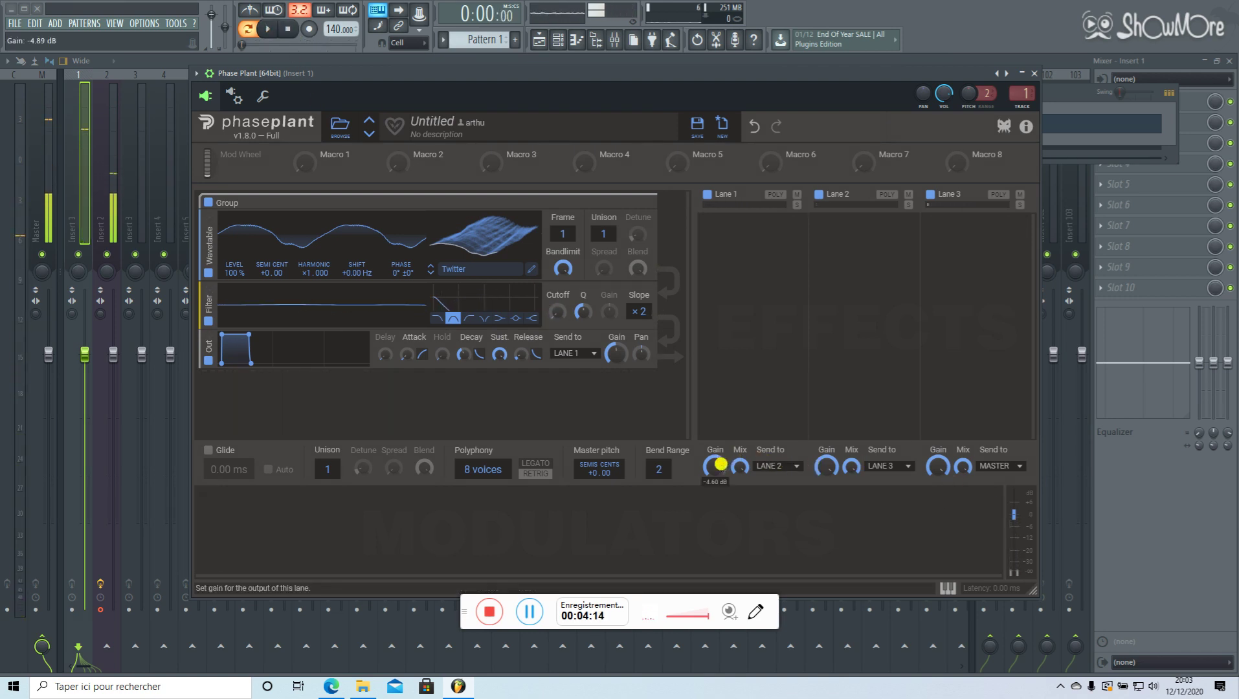
- Raise Lane 1's output gain and play the pattern while sweeping the band-pass filter's cutoff up and down
{"action": "left_click_drag", "start_coordinate": [720, 463], "coordinate": [720, 452]}
{"action": "left_click", "coordinate": [266, 28]}
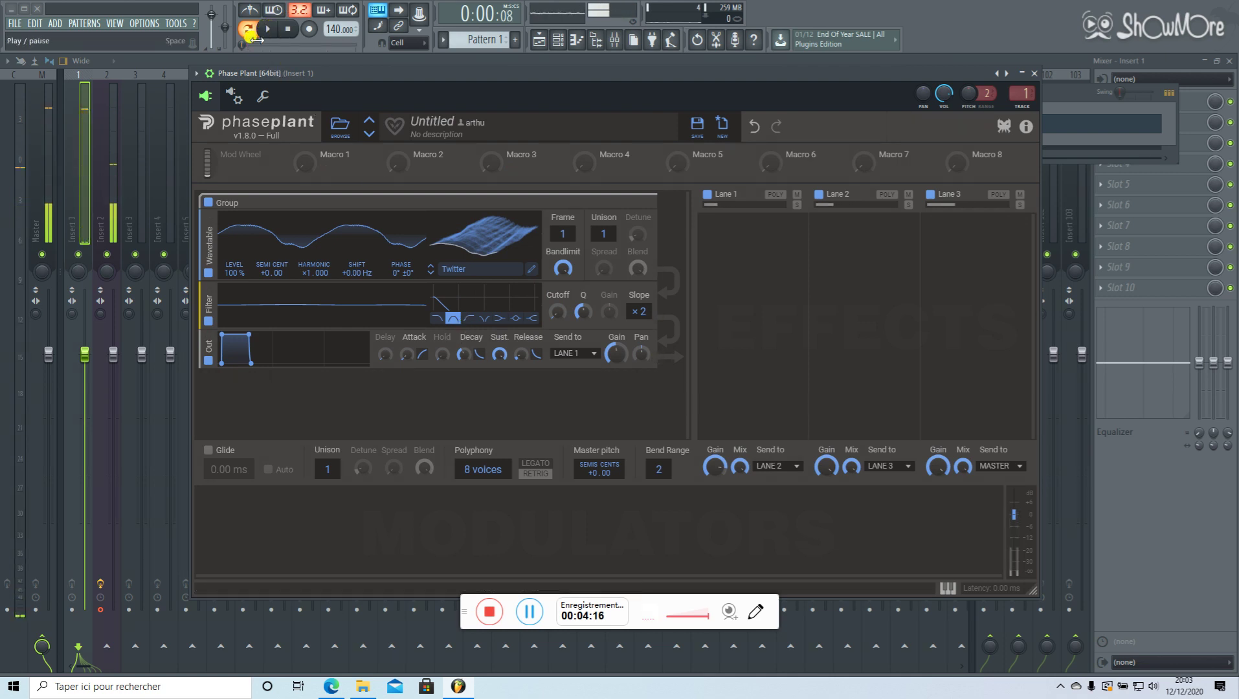
{"action": "left_click", "coordinate": [452, 318]}
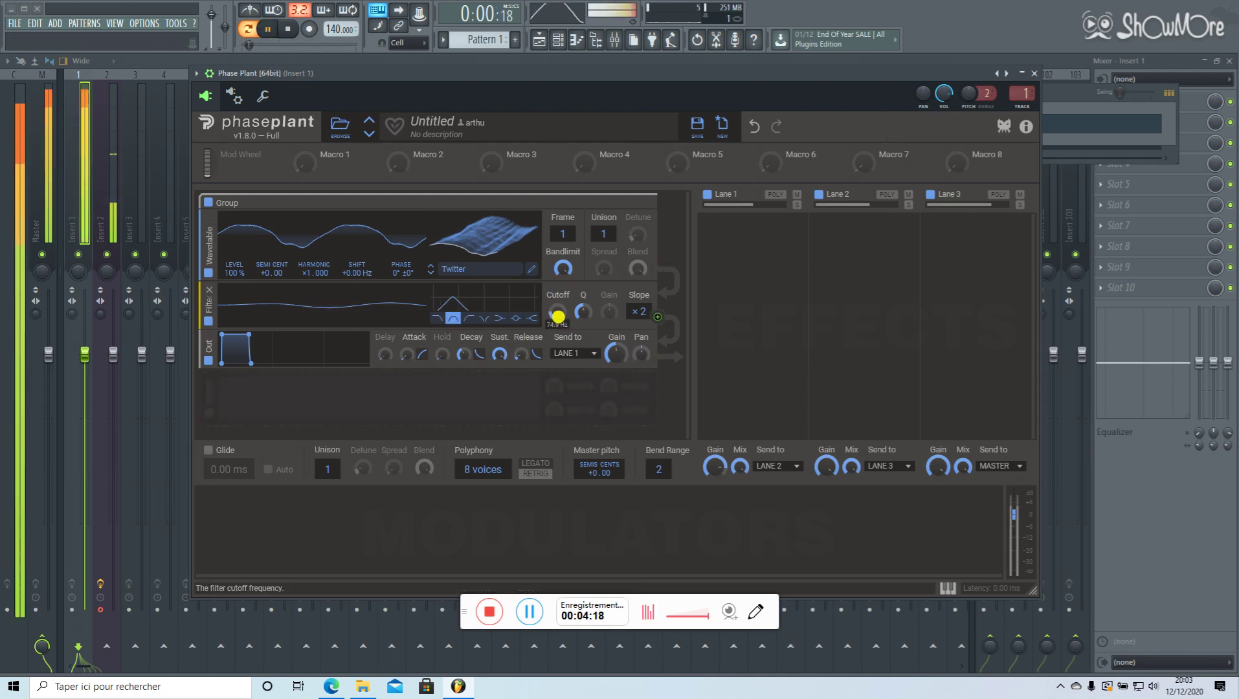
{"action": "scroll", "coordinate": [558, 318], "scroll_direction": "down", "scroll_amount": 4}
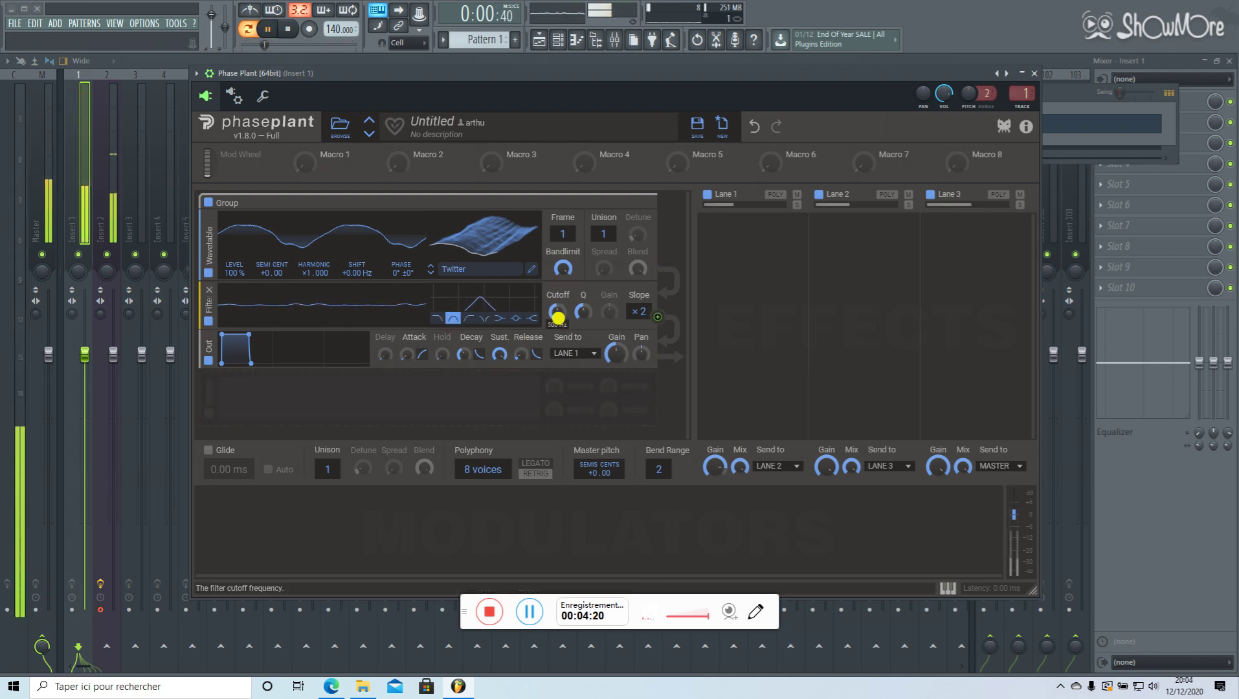
{"action": "scroll", "coordinate": [558, 317], "scroll_direction": "up", "scroll_amount": 4}
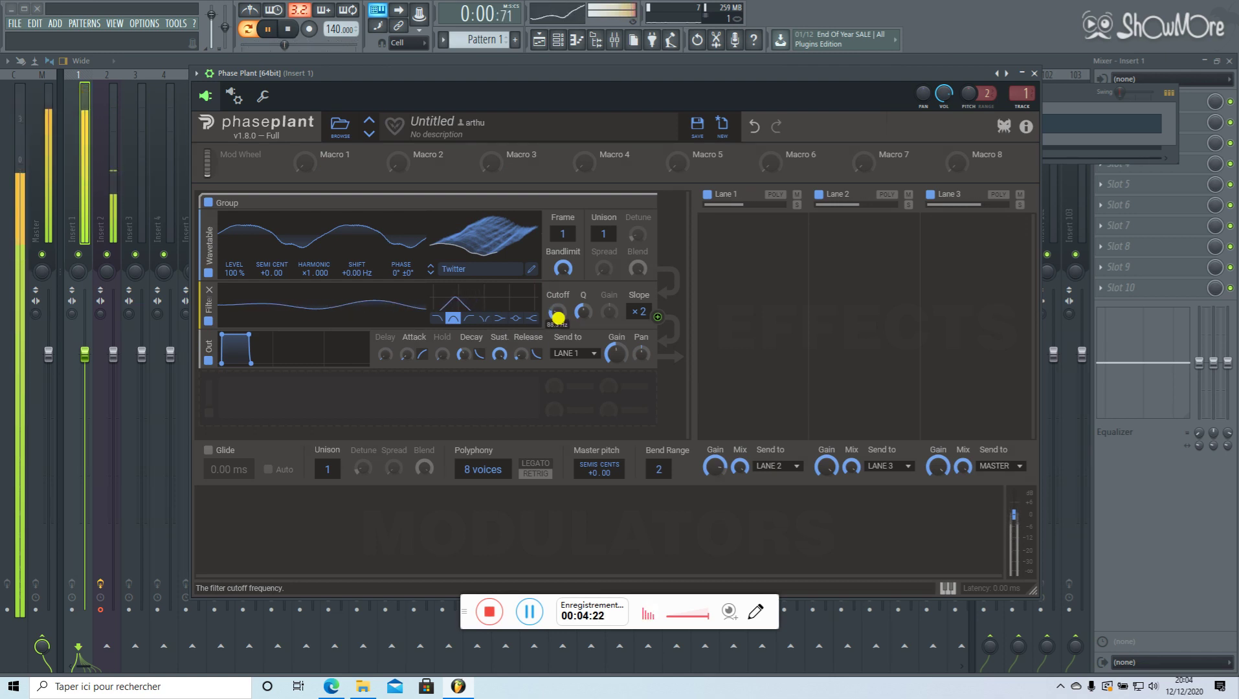
{"action": "scroll", "coordinate": [558, 316], "scroll_direction": "down", "scroll_amount": 2}
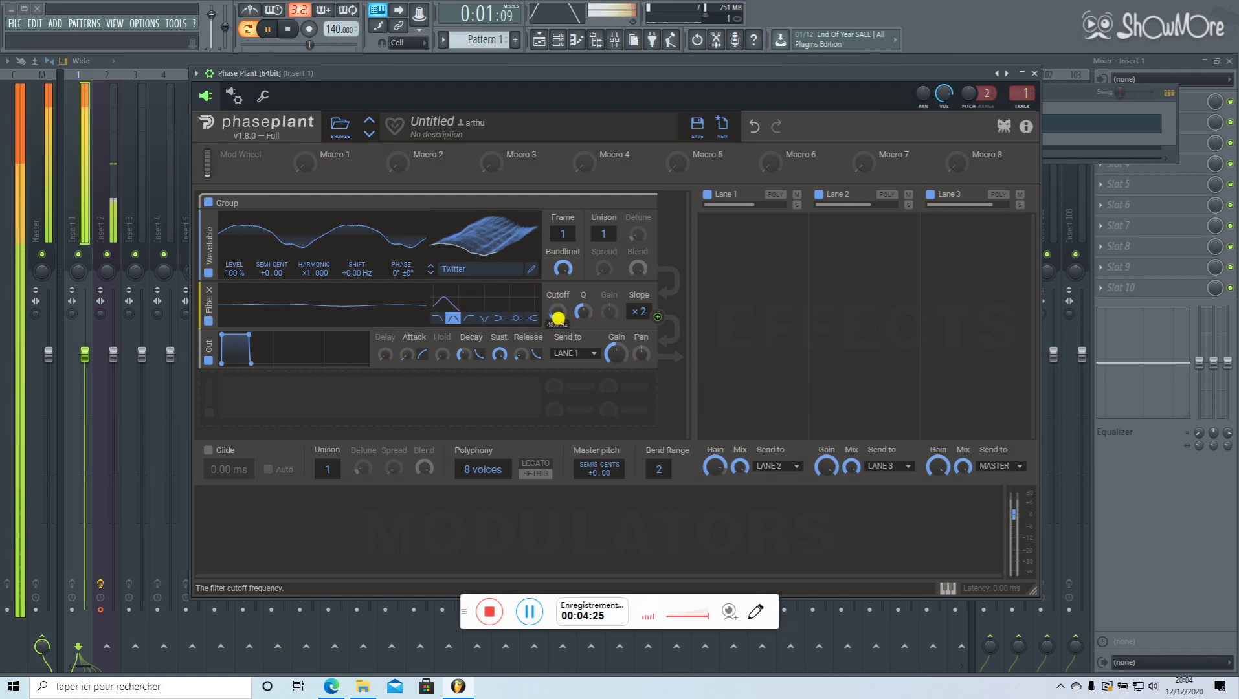
{"action": "scroll", "coordinate": [558, 317], "scroll_direction": "down", "scroll_amount": 3}
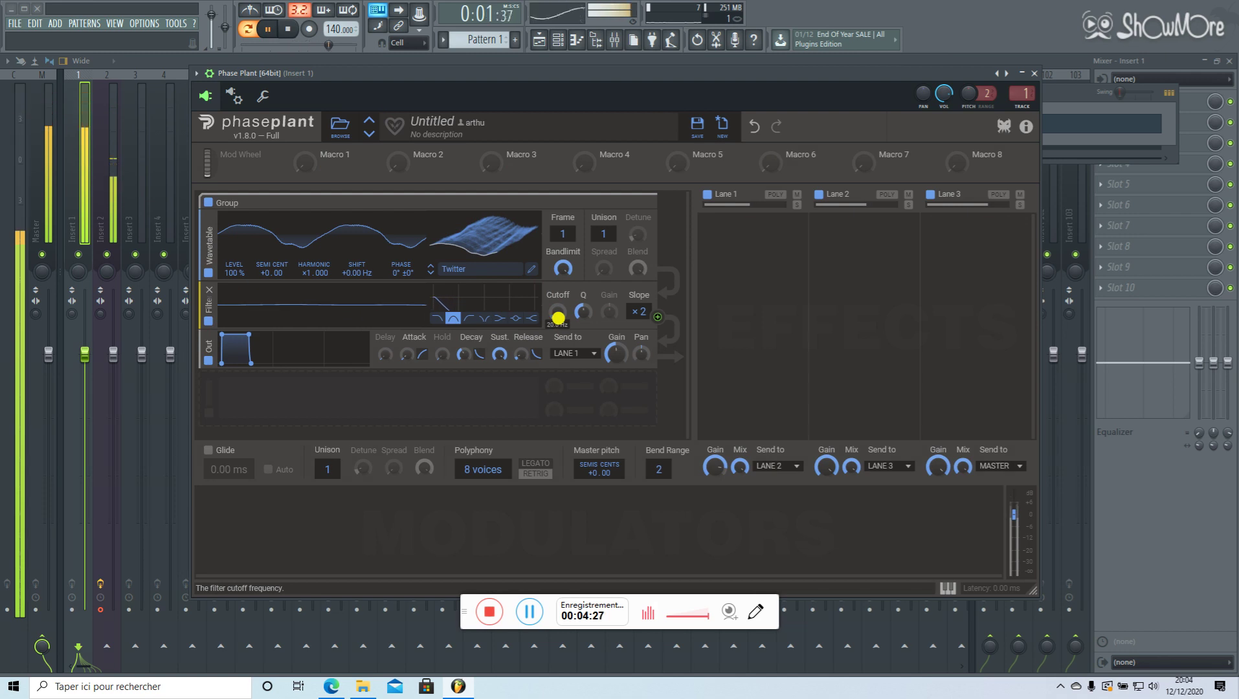
- Check the levels of the master, Insert 1 and Insert 2 mixer tracks, stop playback, and reopen the Phase Plant channel
{"action": "left_click", "coordinate": [37, 129]}
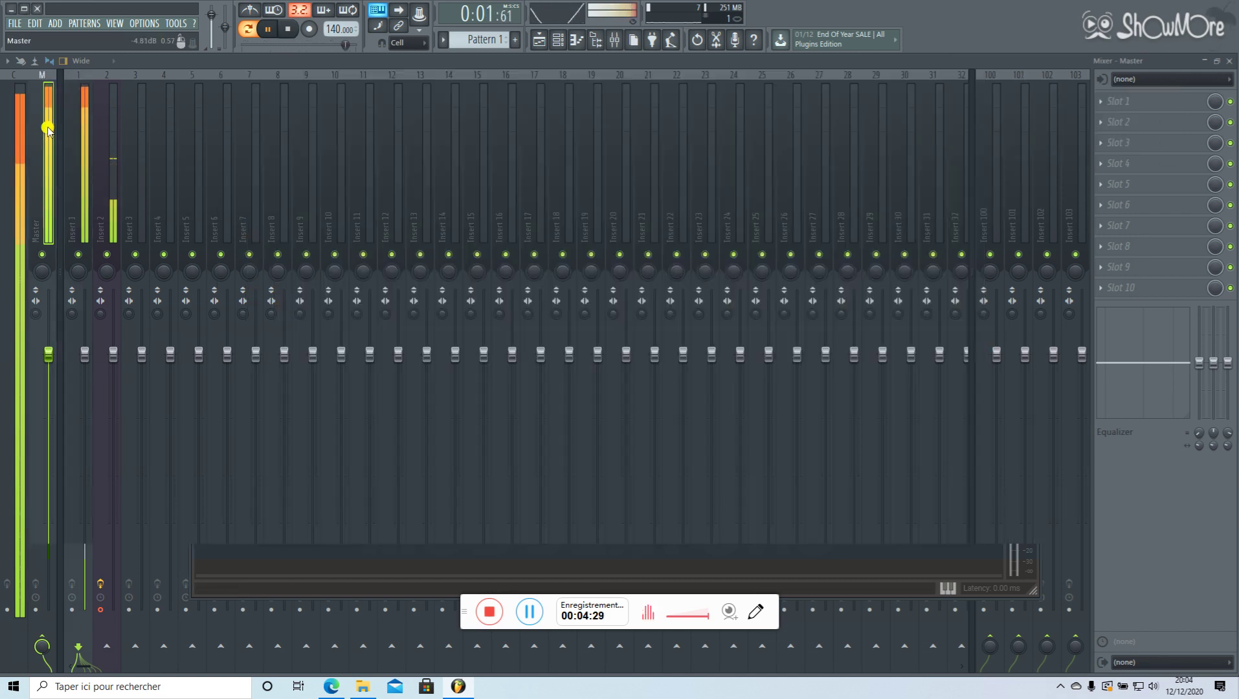
{"action": "left_click", "coordinate": [89, 113]}
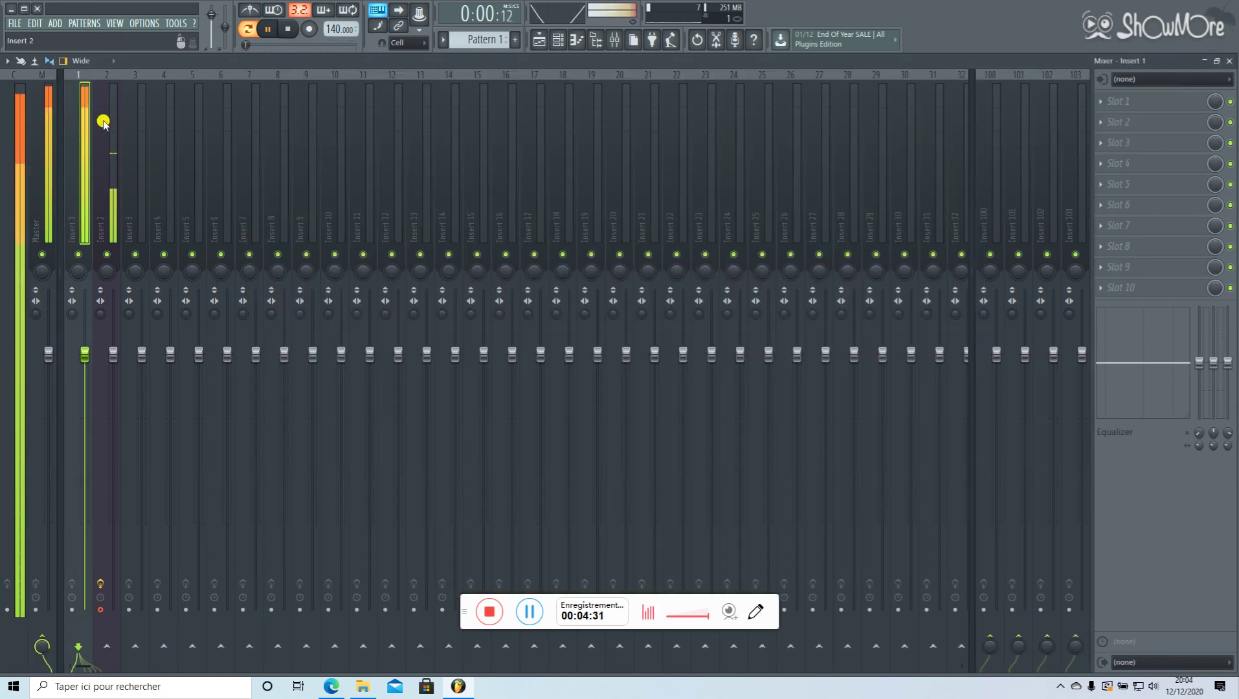
{"action": "left_click", "coordinate": [104, 123]}
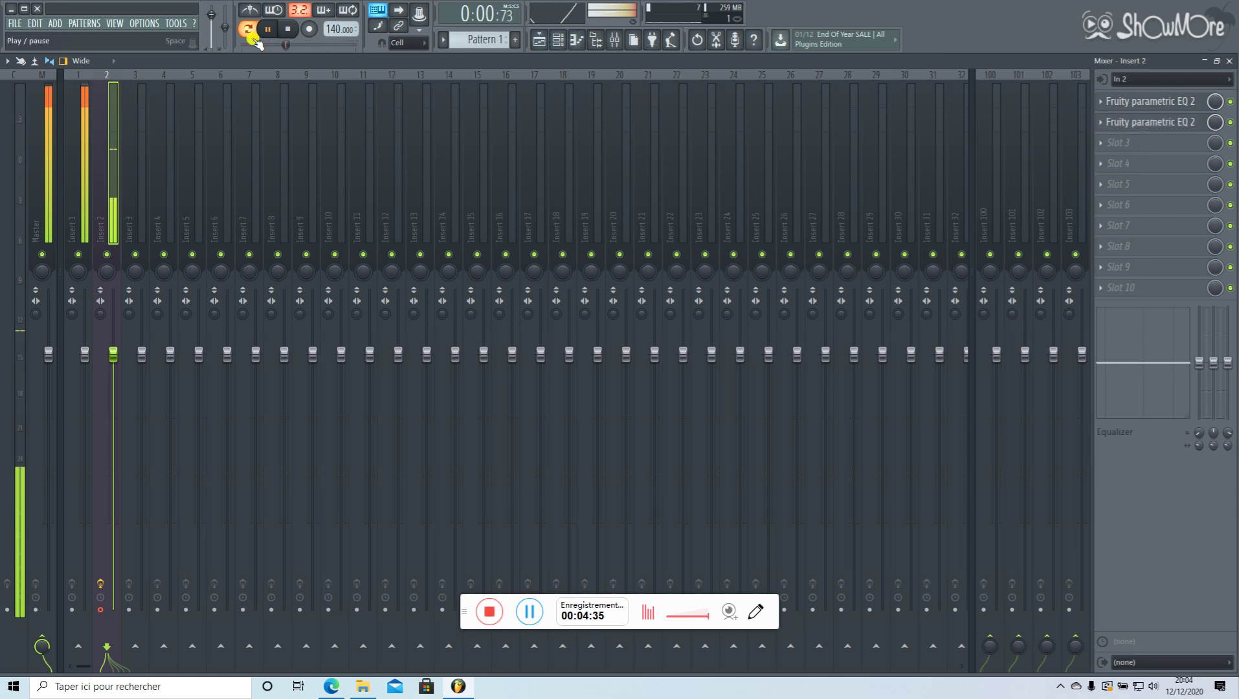
{"action": "left_click", "coordinate": [287, 29]}
{"action": "left_click", "coordinate": [570, 43]}
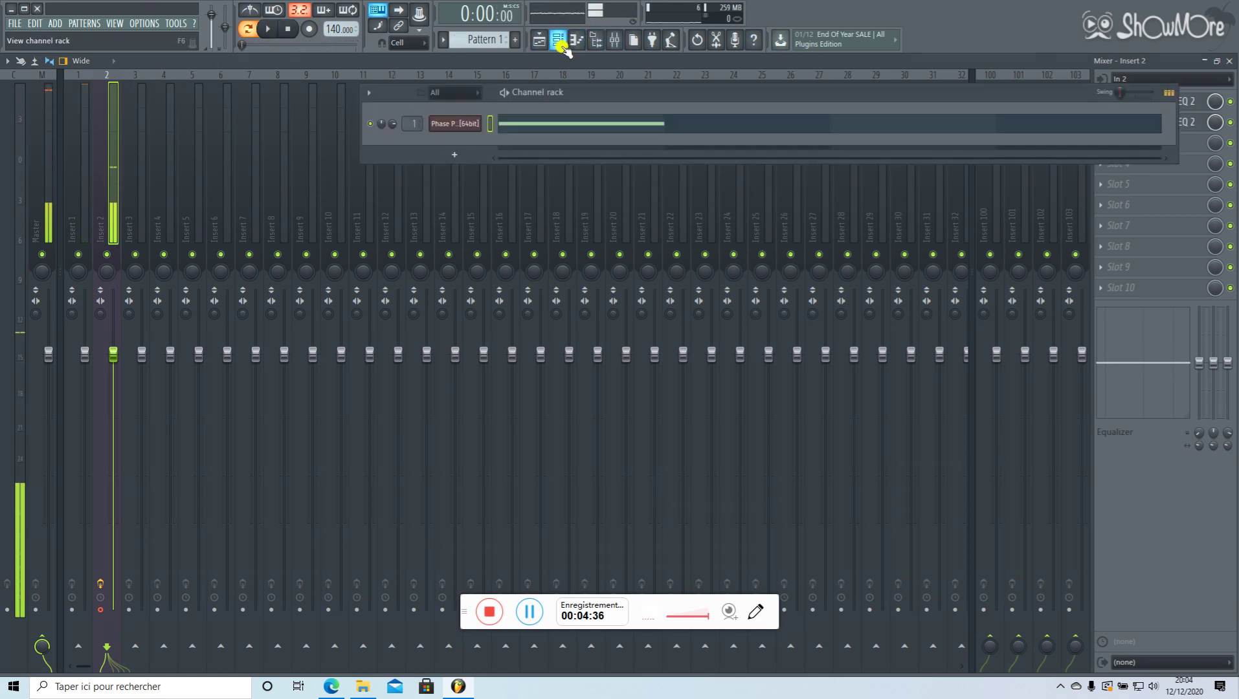
{"action": "left_click", "coordinate": [463, 124]}
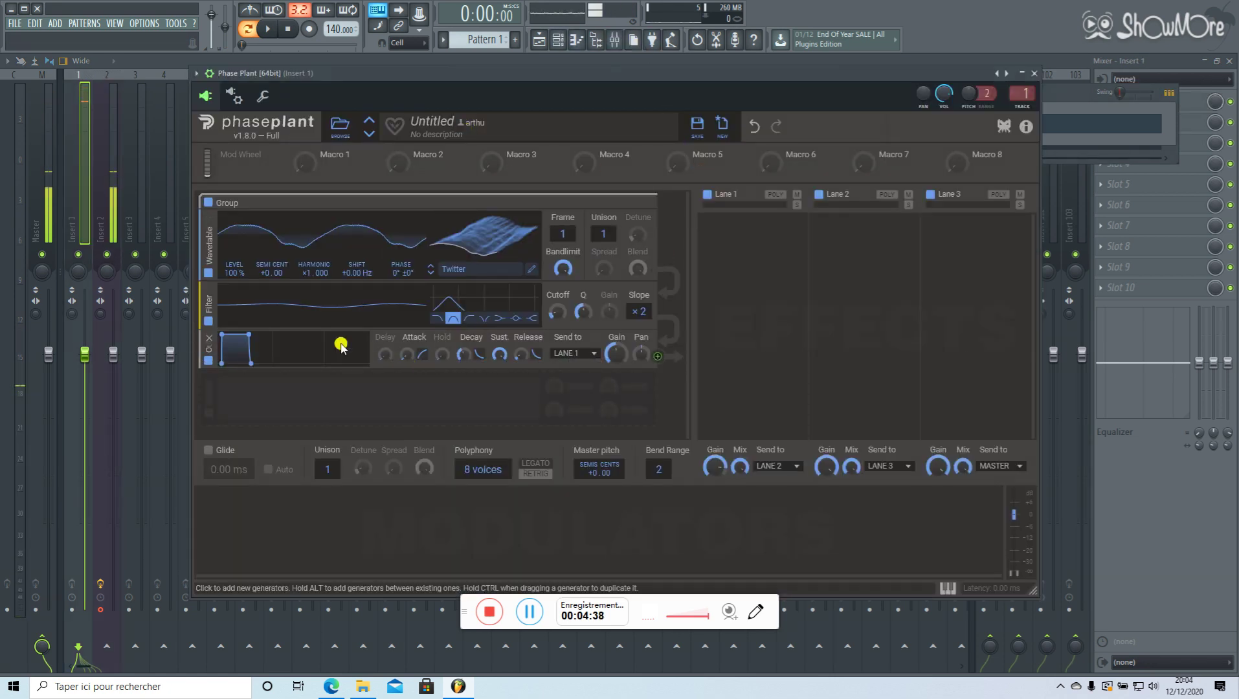
- Set Lane 1's output gain to about +6.67 dB and sweep the filter cutoff during playback of the pattern
{"action": "left_click", "coordinate": [267, 29]}
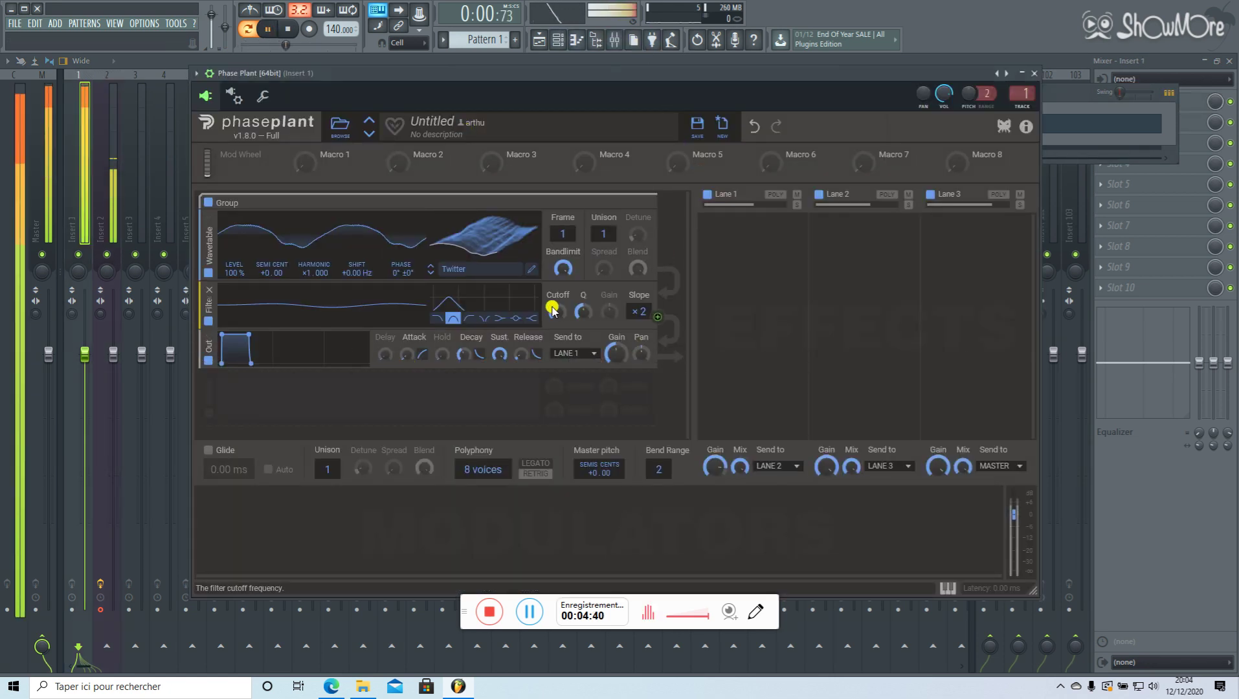
{"action": "left_click_drag", "start_coordinate": [552, 309], "coordinate": [583, 311]}
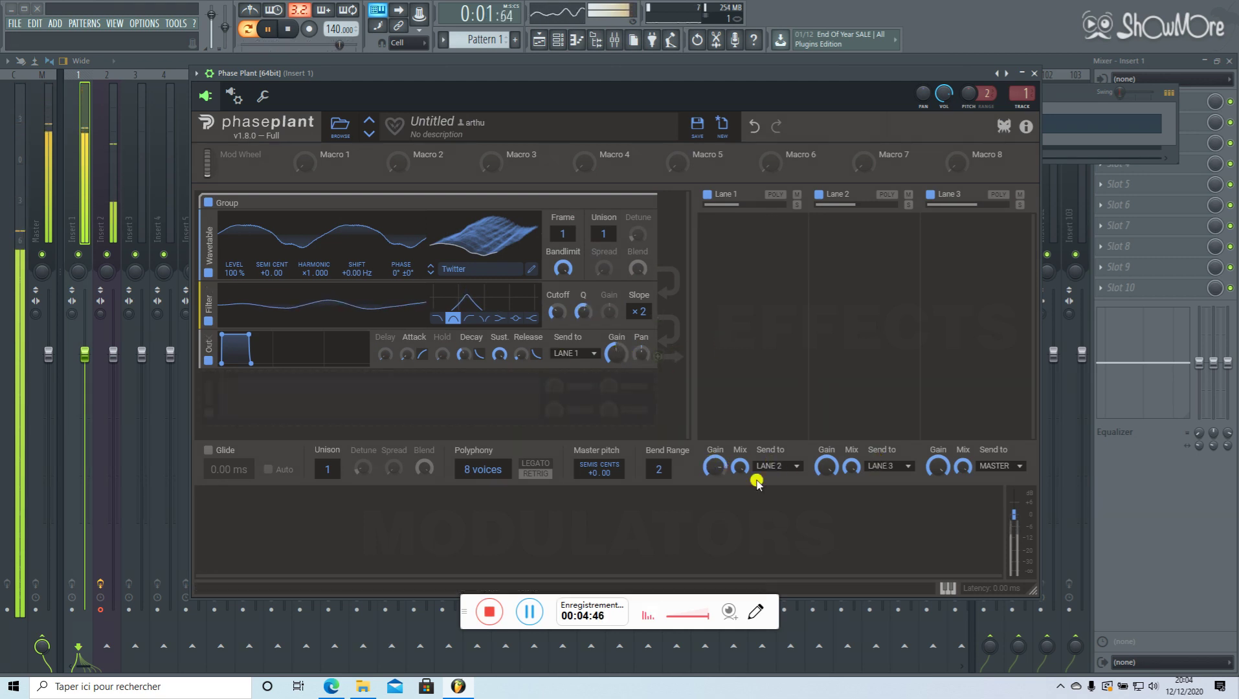
{"action": "left_click_drag", "start_coordinate": [711, 467], "coordinate": [708, 468]}
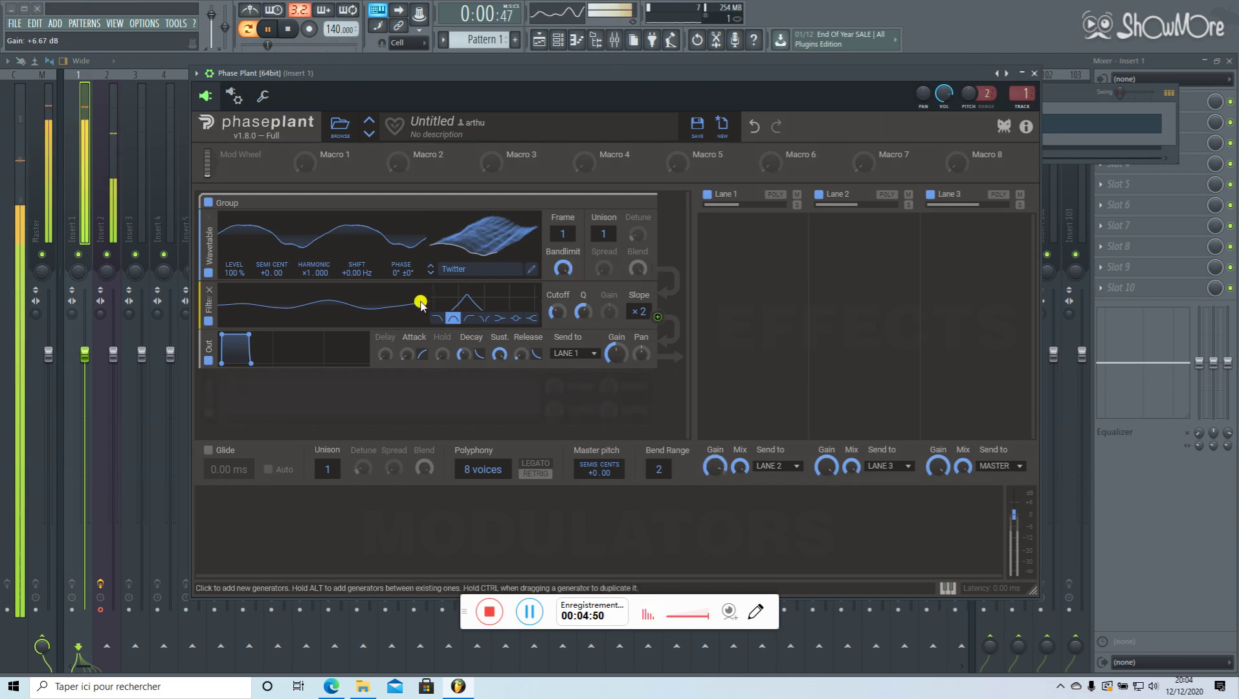
{"action": "left_click_drag", "start_coordinate": [558, 310], "coordinate": [556, 312]}
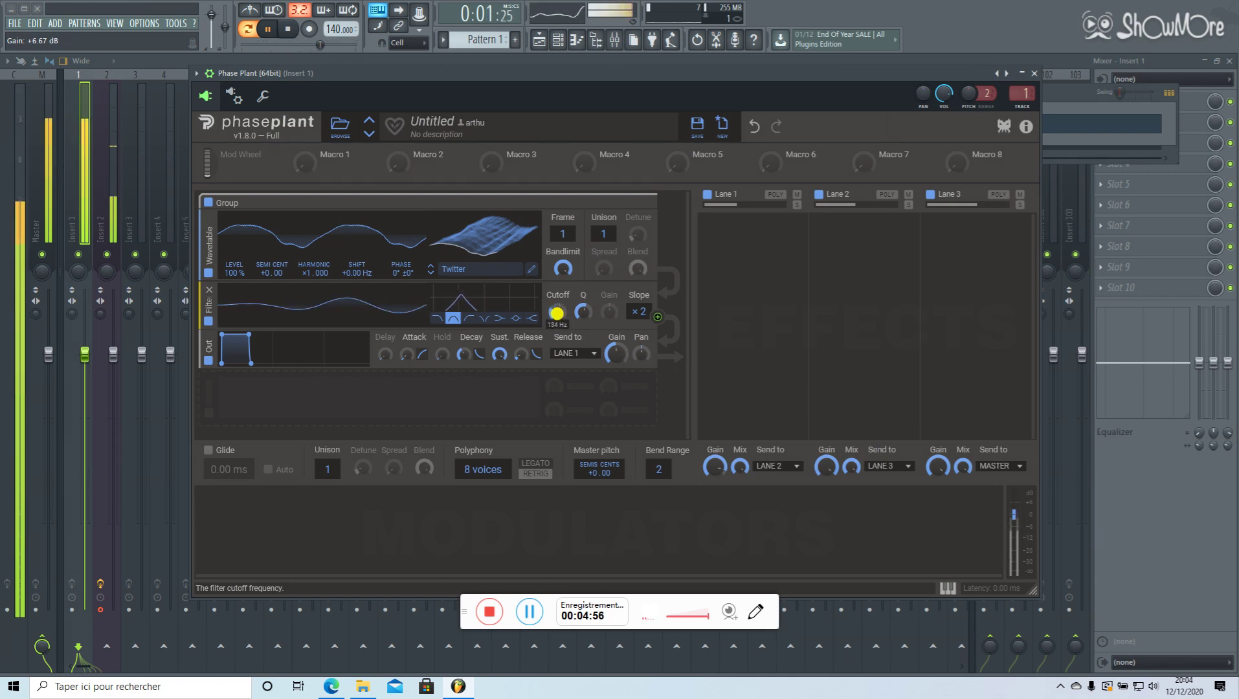
{"action": "left_click", "coordinate": [283, 29]}
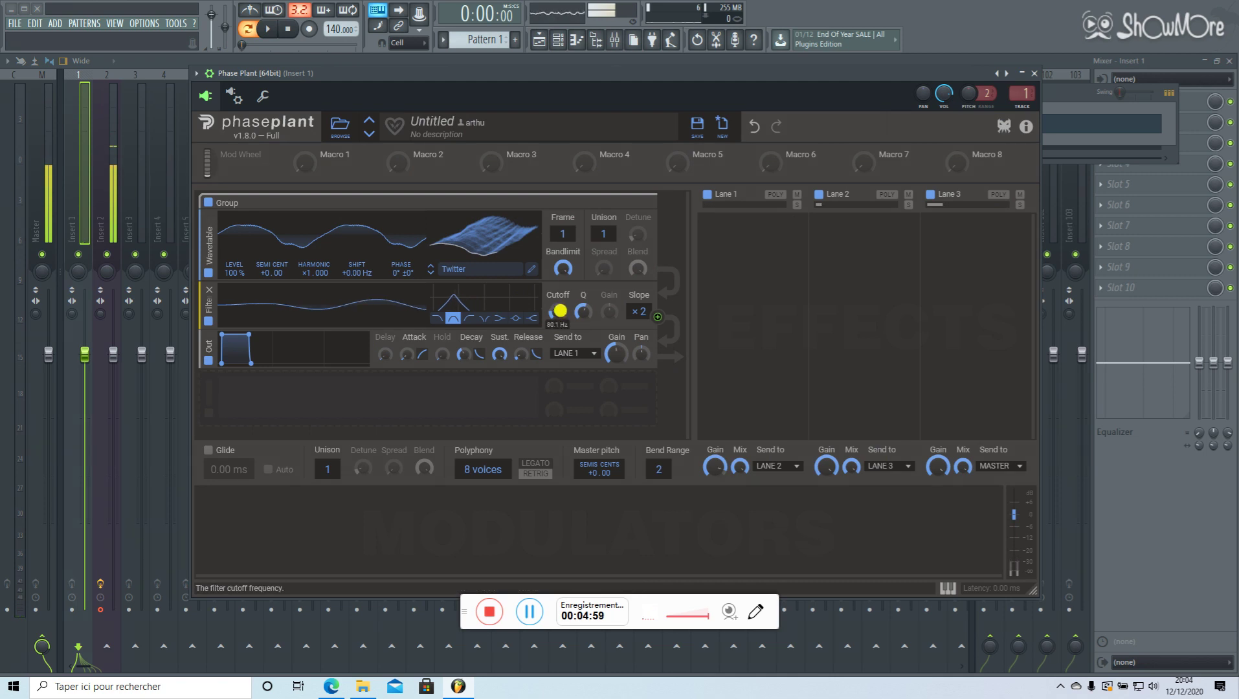
- Set the wavetable frame to 256 and audition the pattern while sweeping the filter cutoff up to about 254 Hz
{"action": "left_click_drag", "start_coordinate": [560, 311], "coordinate": [560, 299]}
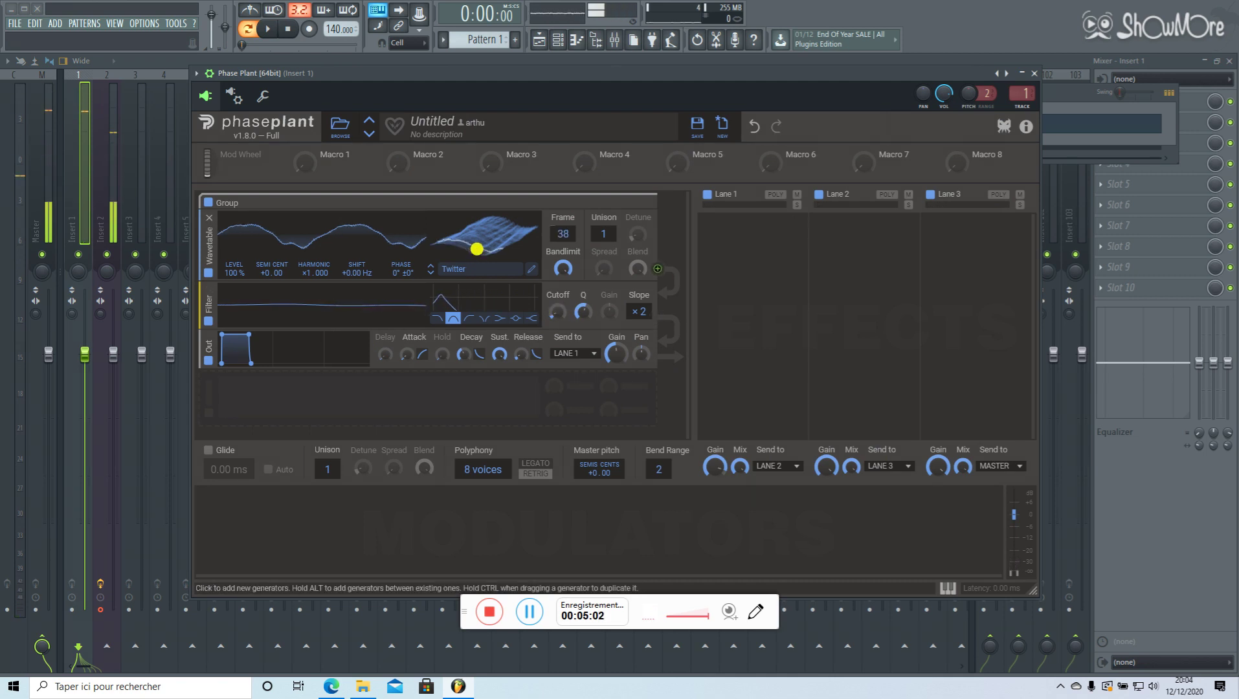
{"action": "scroll", "coordinate": [477, 248], "scroll_direction": "down", "scroll_amount": 10}
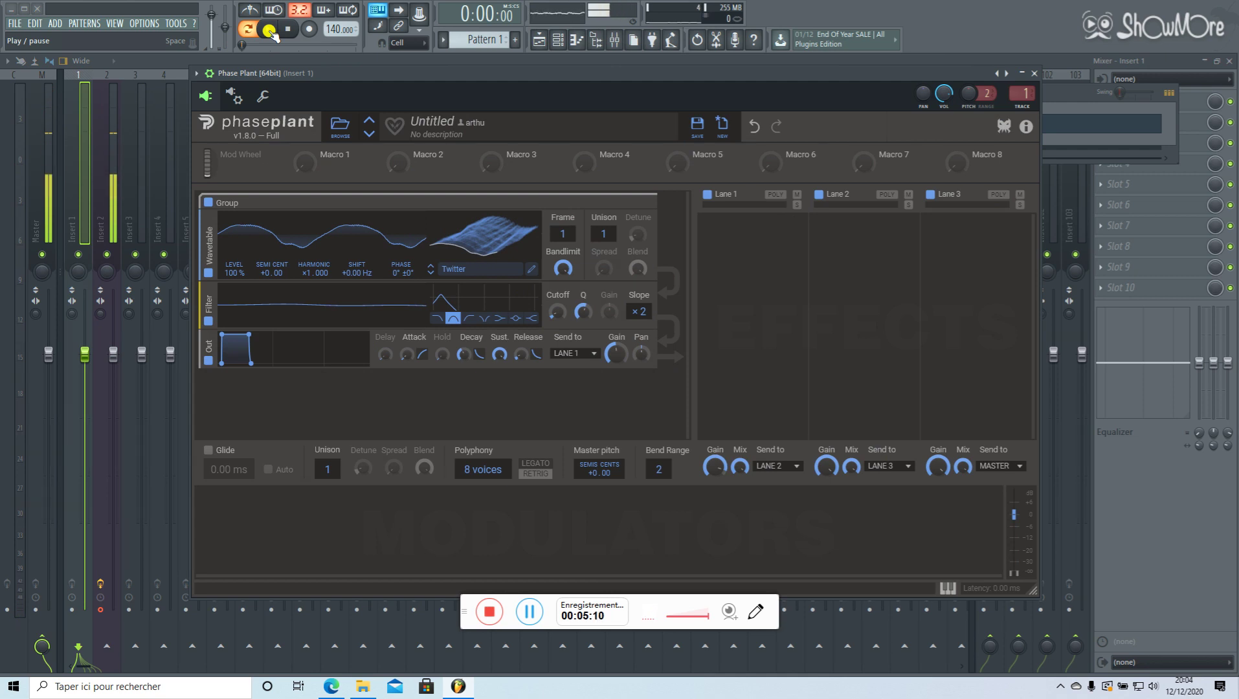
{"action": "left_click", "coordinate": [270, 29]}
{"action": "scroll", "coordinate": [488, 250], "scroll_direction": "up", "scroll_amount": 15}
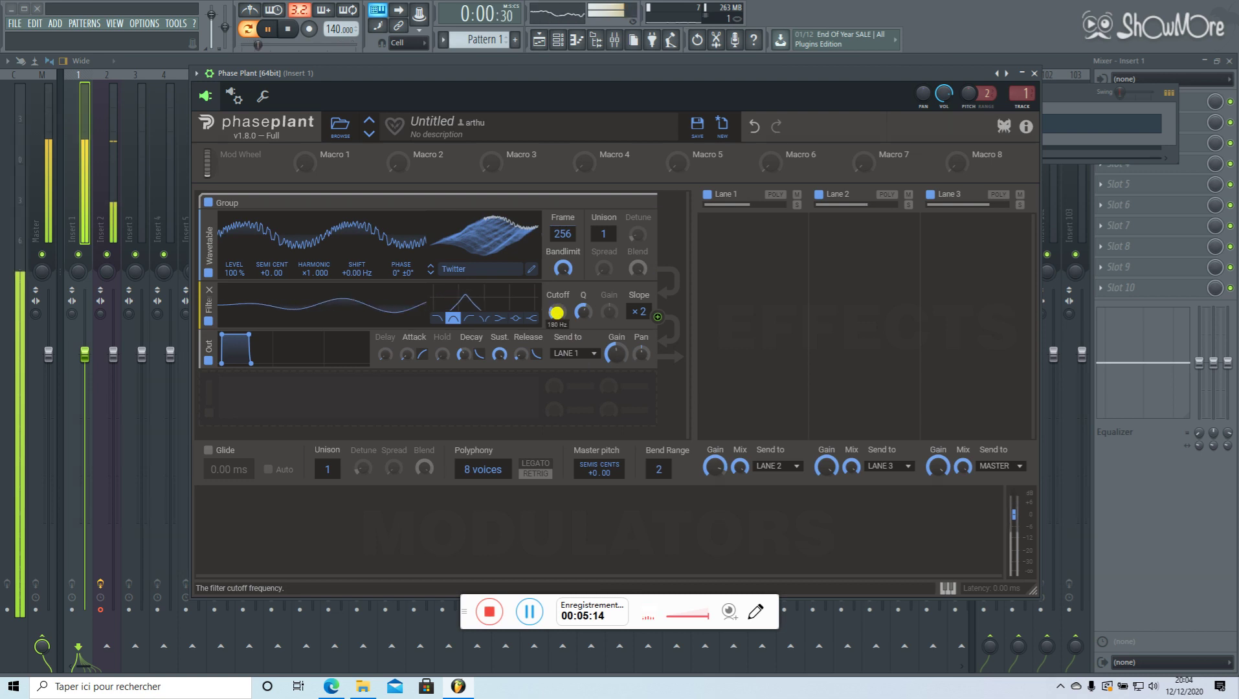
{"action": "scroll", "coordinate": [556, 313], "scroll_direction": "up", "scroll_amount": 5}
{"action": "scroll", "coordinate": [556, 313], "scroll_direction": "down", "scroll_amount": 8}
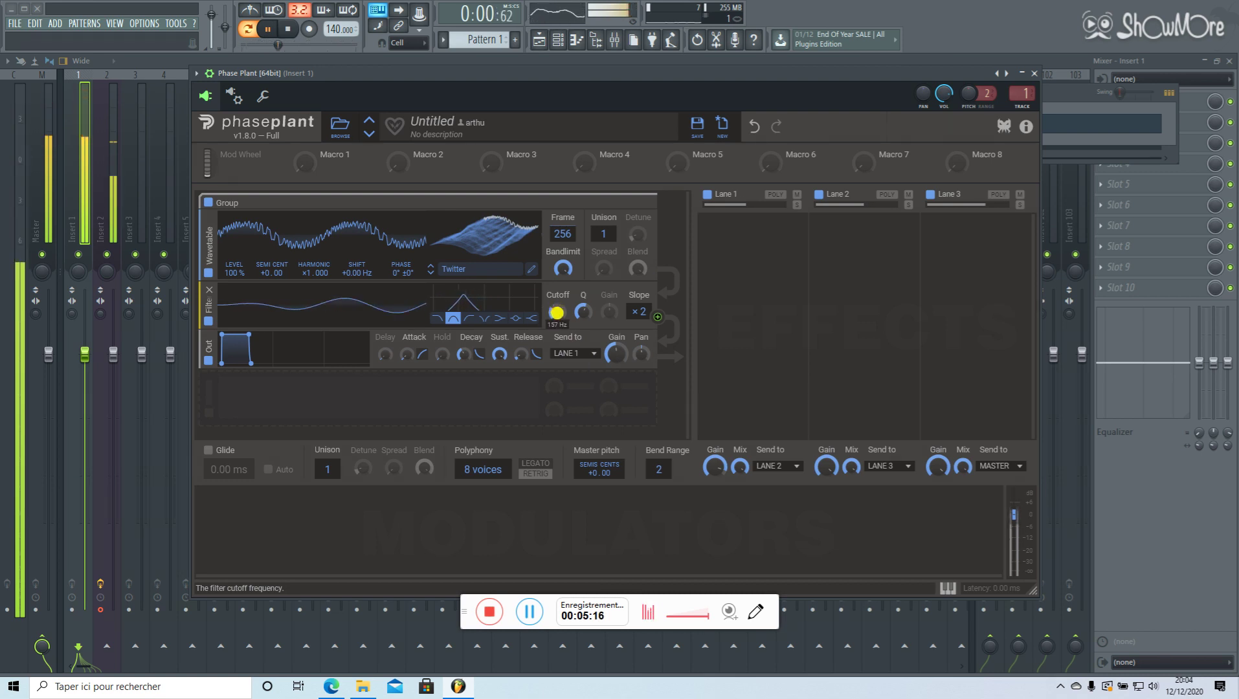
{"action": "scroll", "coordinate": [556, 313], "scroll_direction": "up", "scroll_amount": 1}
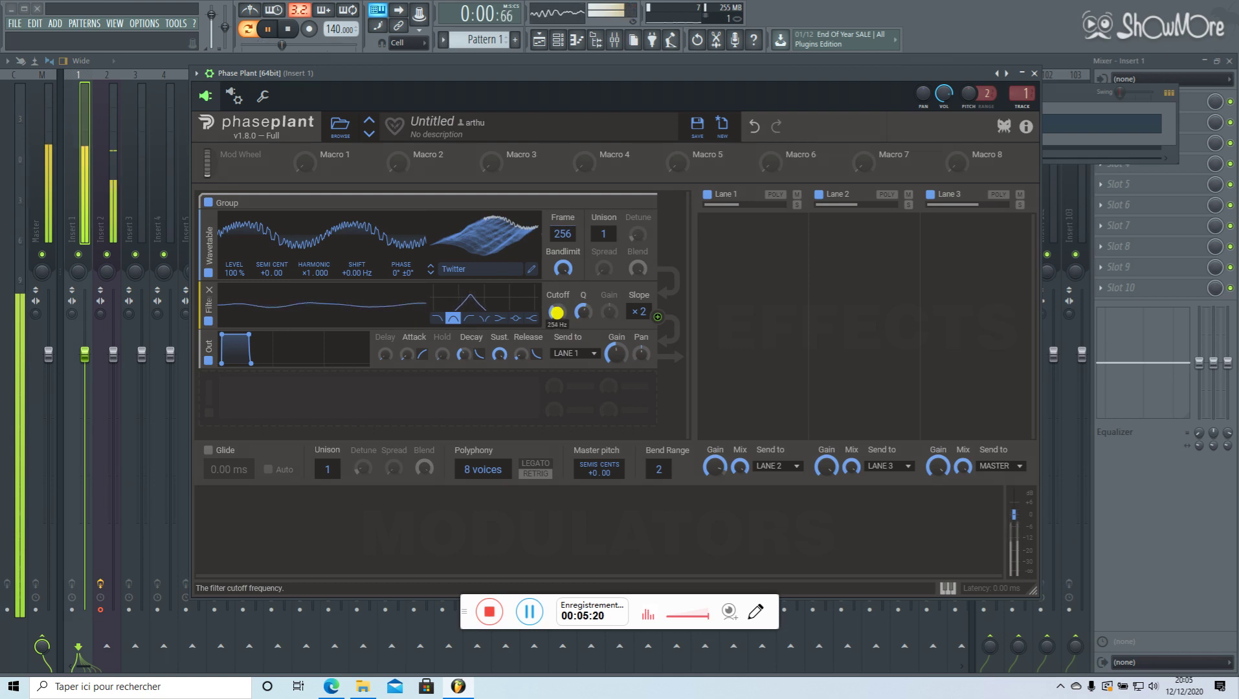
{"action": "left_click", "coordinate": [281, 42]}
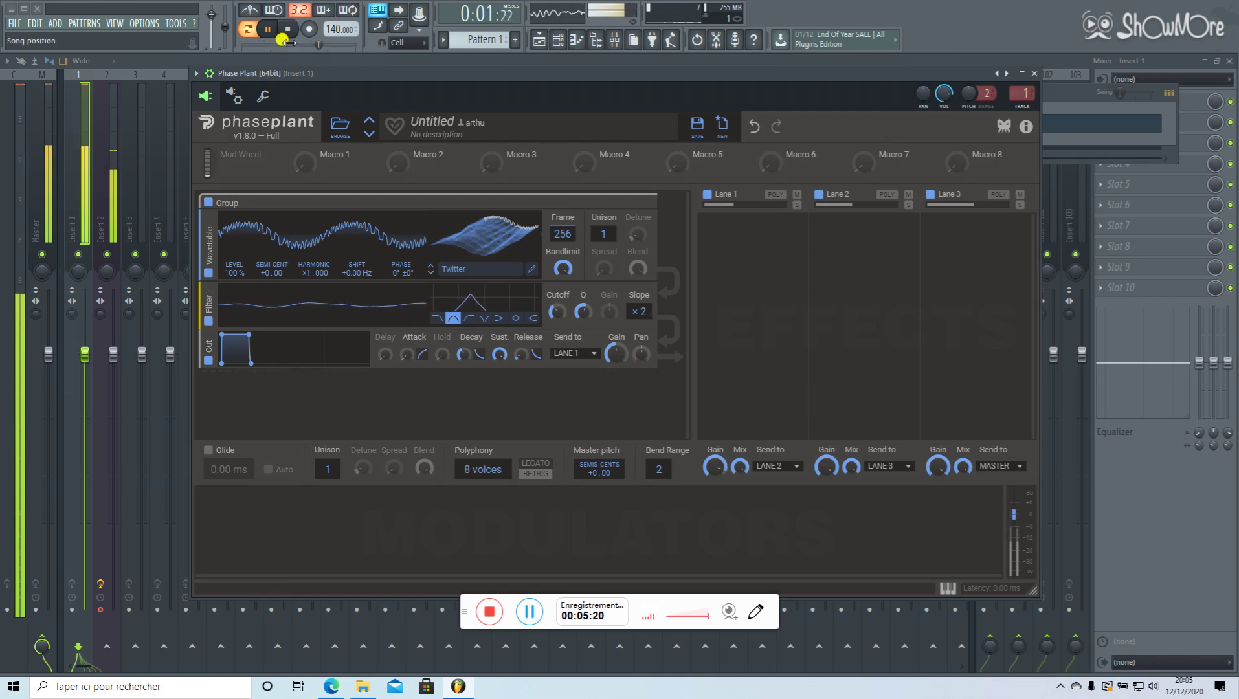
{"action": "left_click", "coordinate": [289, 27]}
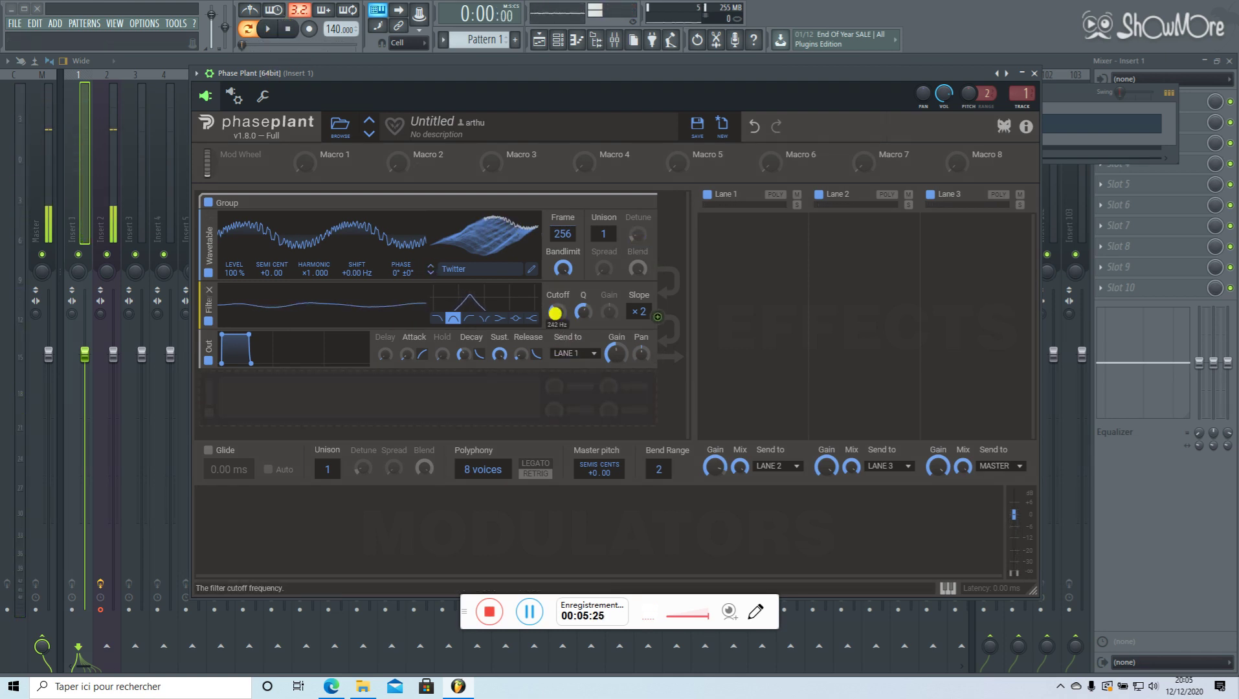
- Lower the band-pass filter's cutoff slightly and add an LFO modulator
{"action": "left_click", "coordinate": [274, 522]}
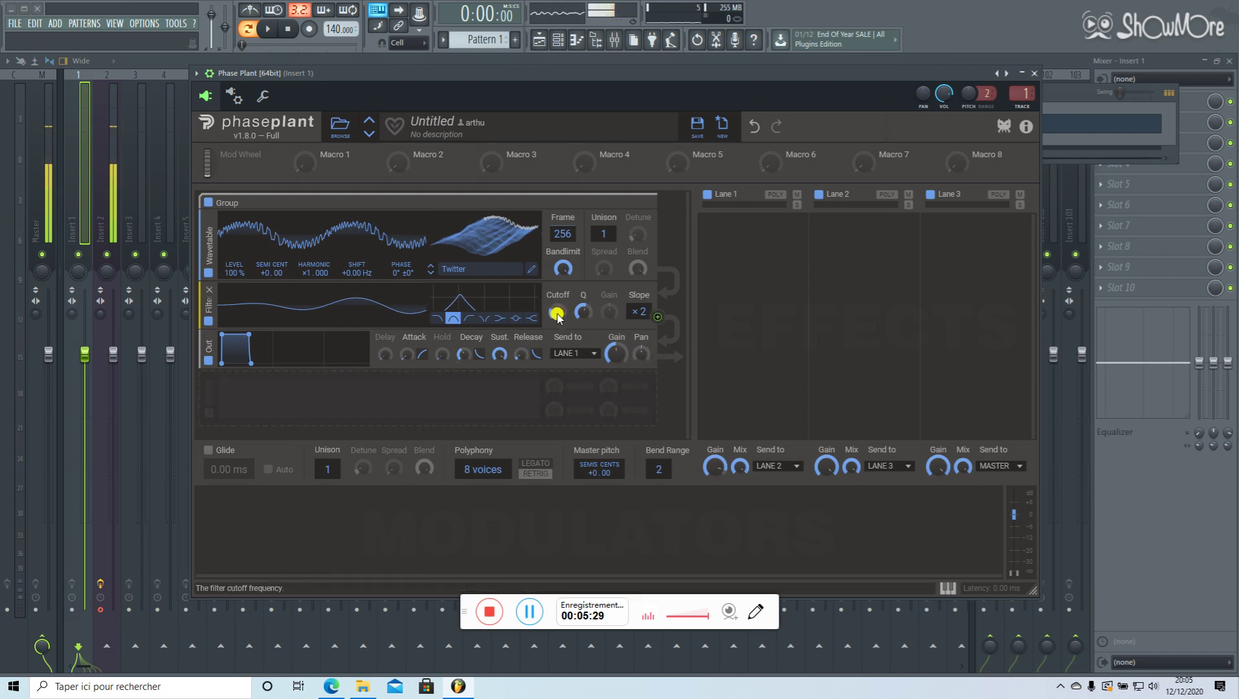
{"action": "scroll", "coordinate": [556, 312], "scroll_direction": "up", "scroll_amount": 3}
{"action": "scroll", "coordinate": [557, 312], "scroll_direction": "down", "scroll_amount": 3}
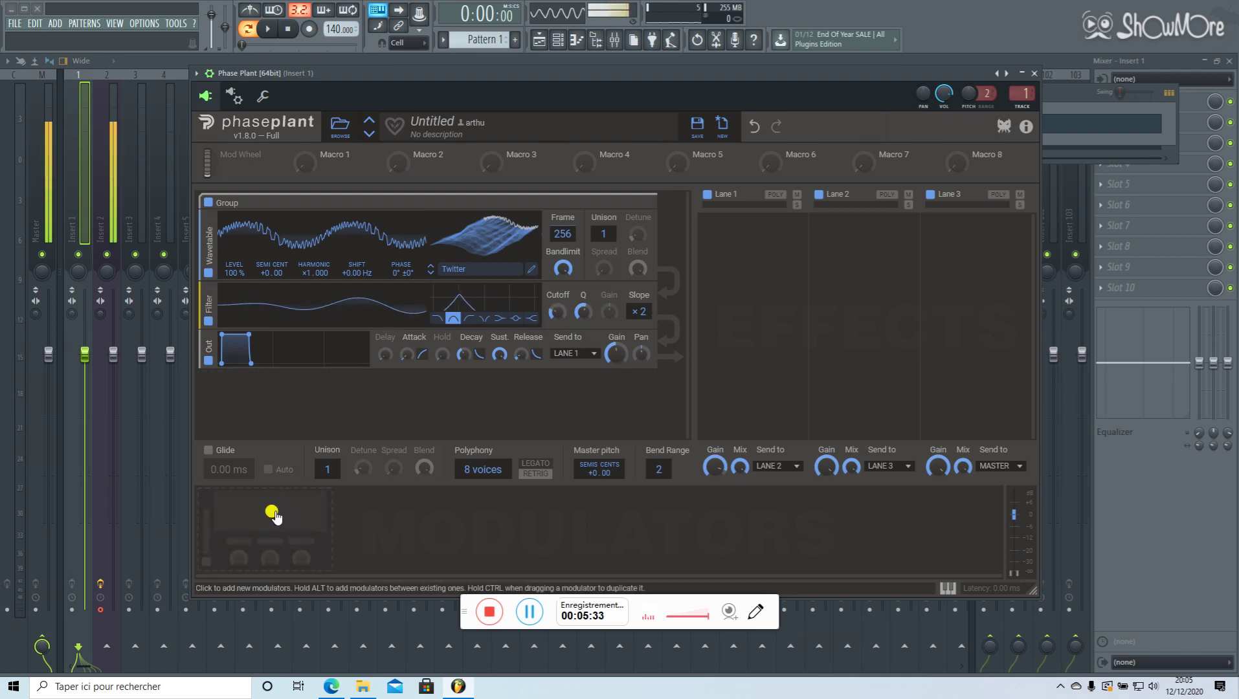
{"action": "left_click", "coordinate": [275, 514]}
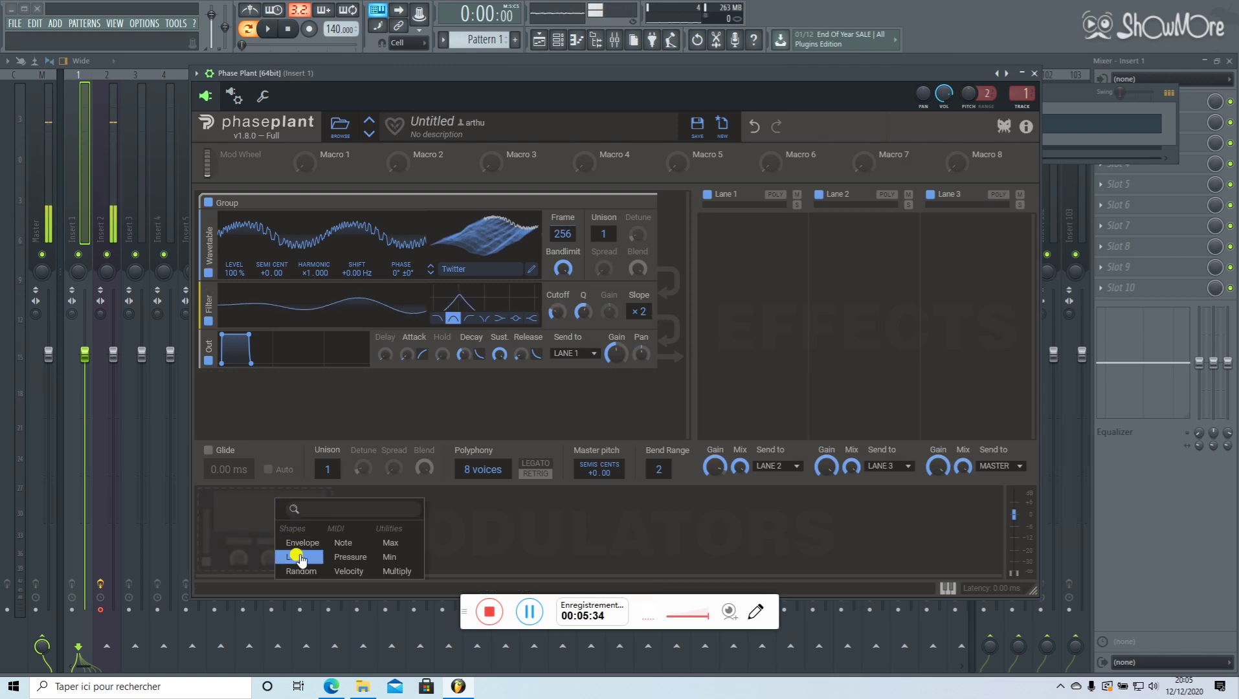
{"action": "left_click", "coordinate": [251, 509]}
{"action": "left_click", "coordinate": [274, 518]}
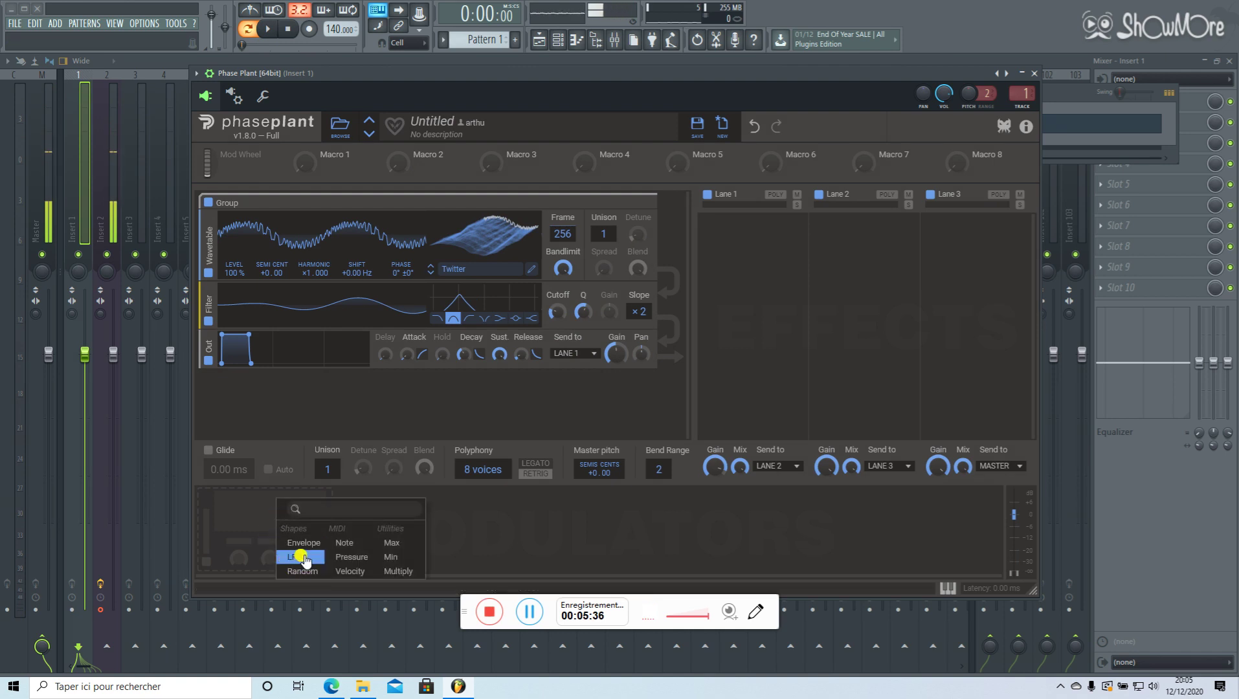
{"action": "left_click", "coordinate": [304, 556]}
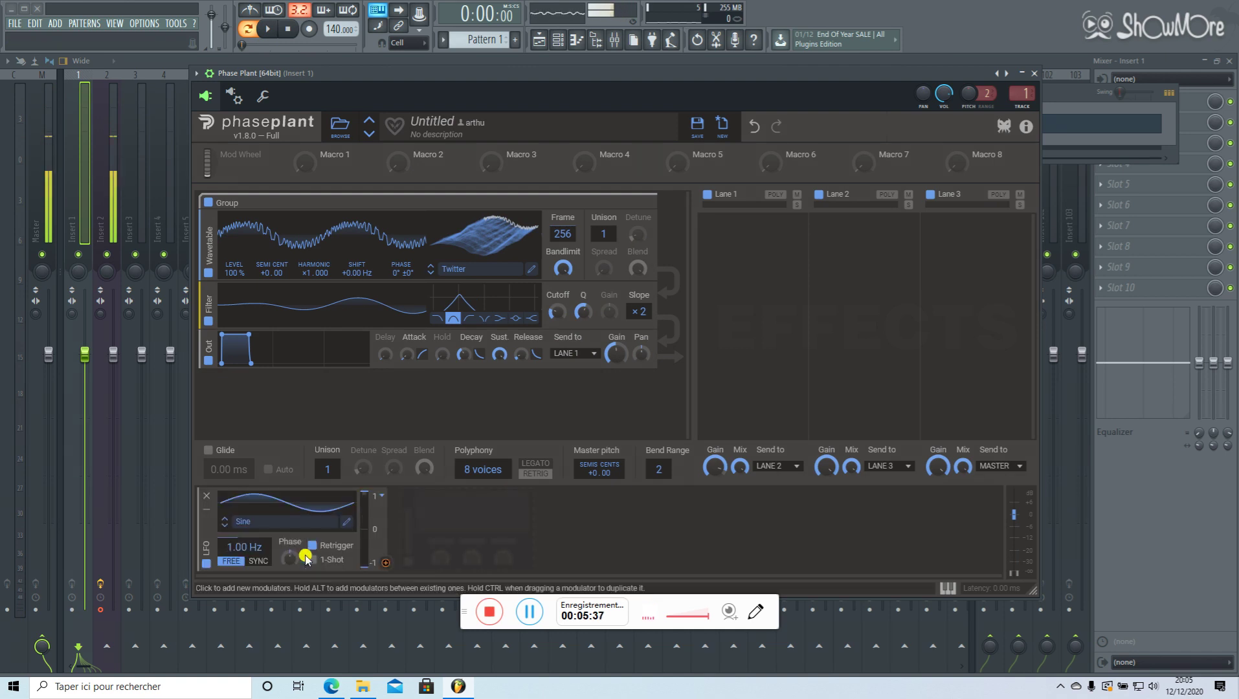
- Review the LFO's output polarity options without changing them, and lower the band-pass filter's cutoff further
{"action": "left_click", "coordinate": [379, 496]}
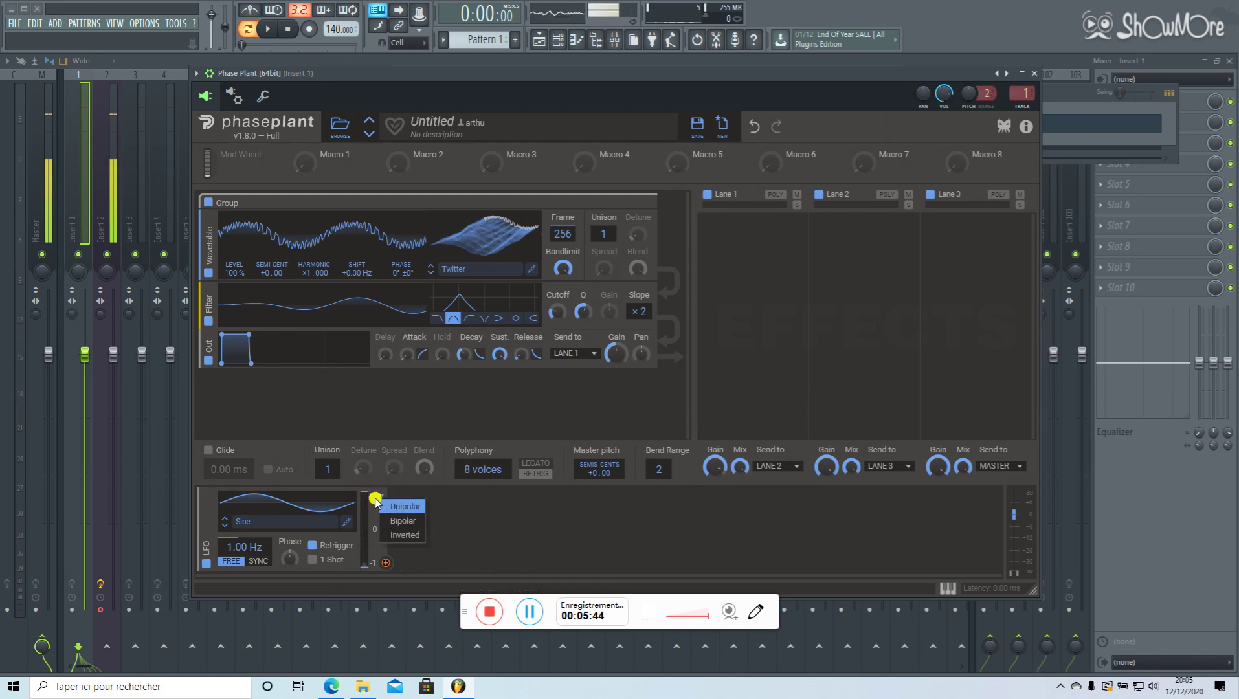
{"action": "left_click", "coordinate": [364, 496]}
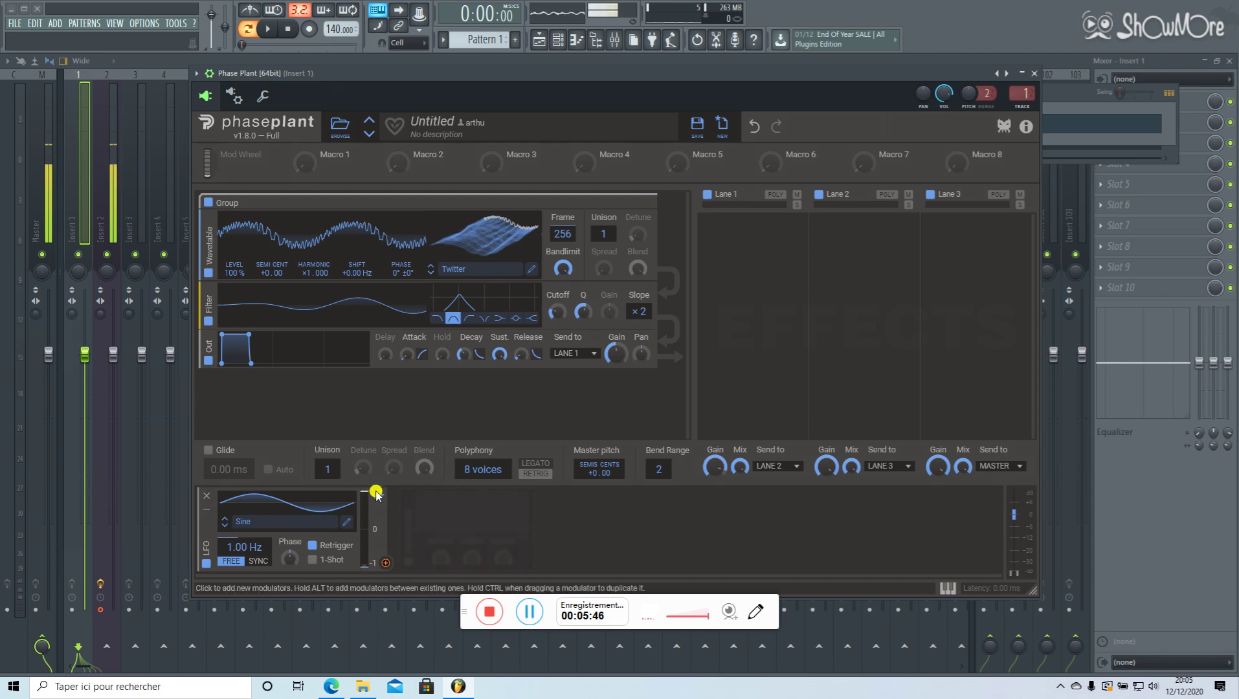
{"action": "left_click_drag", "start_coordinate": [374, 486], "coordinate": [558, 313]}
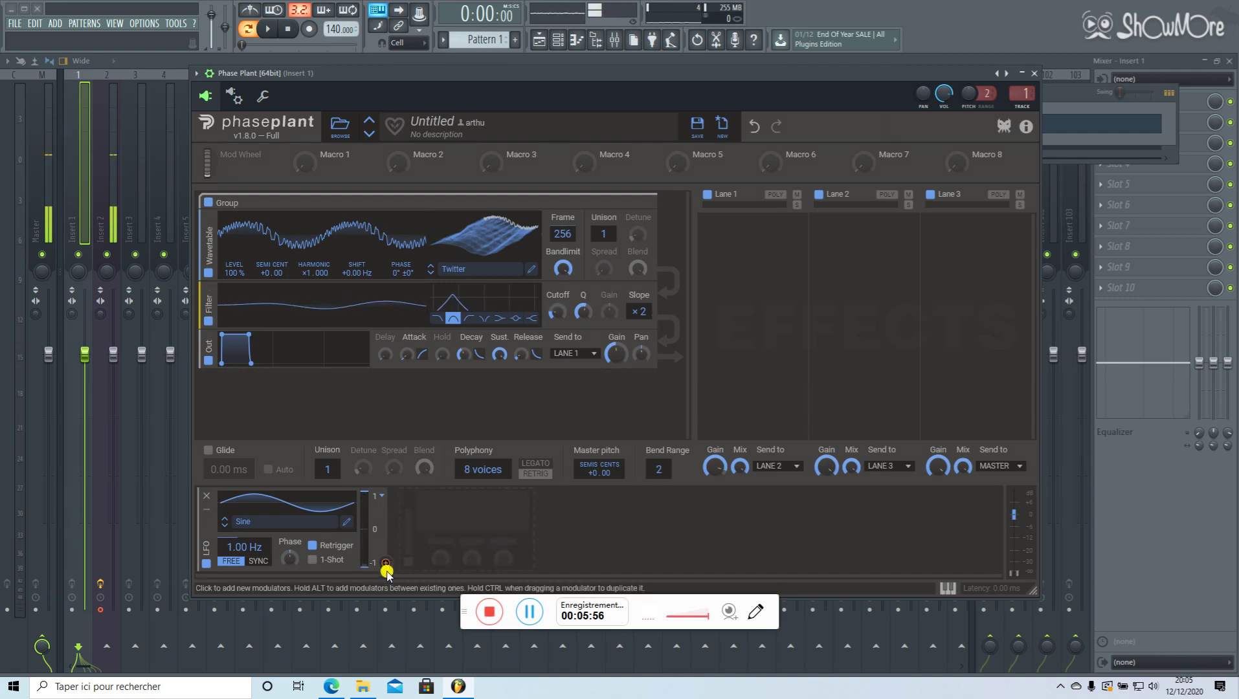
- Make the LFO's output unipolar, assign it to the band-pass filter's cutoff, and audition the pattern
{"action": "left_click", "coordinate": [382, 497]}
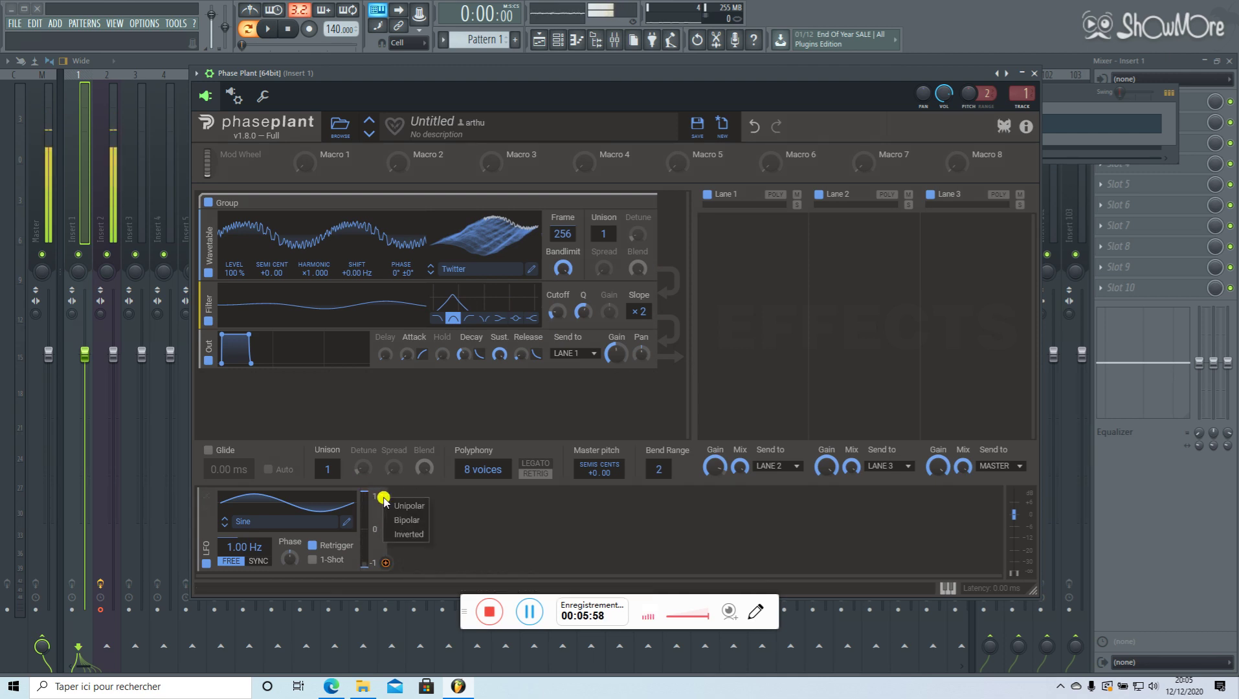
{"action": "left_click", "coordinate": [412, 507]}
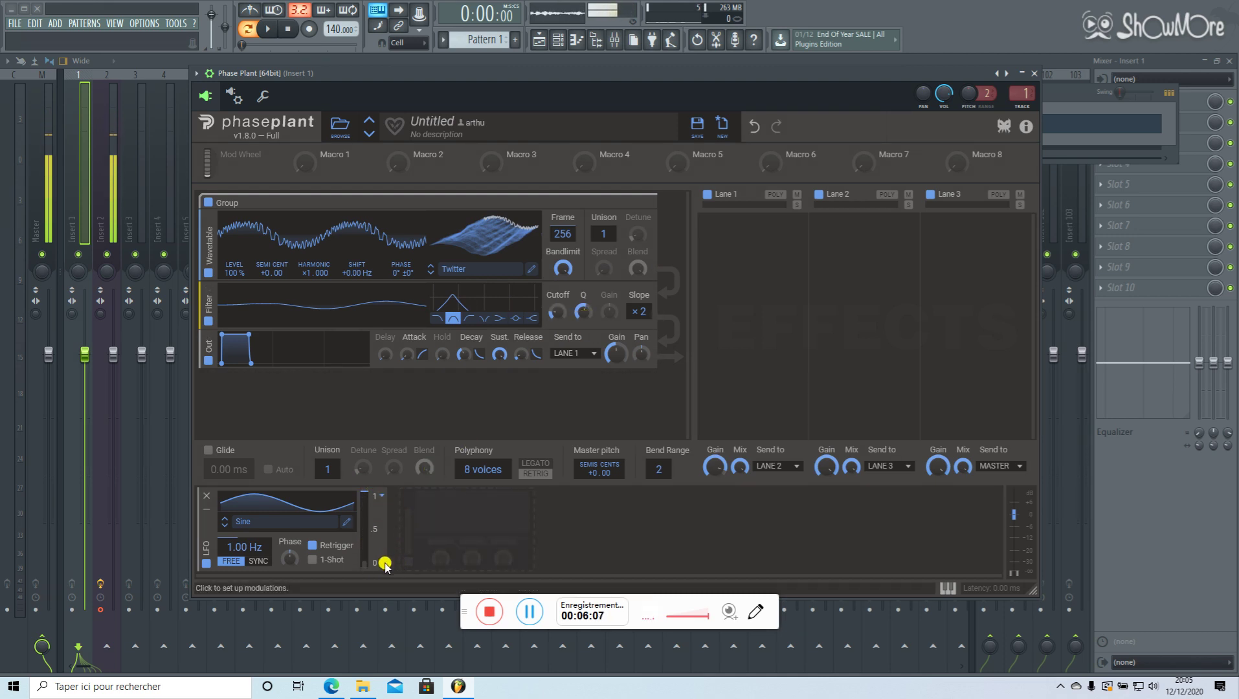
{"action": "left_click_drag", "start_coordinate": [385, 563], "coordinate": [557, 325]}
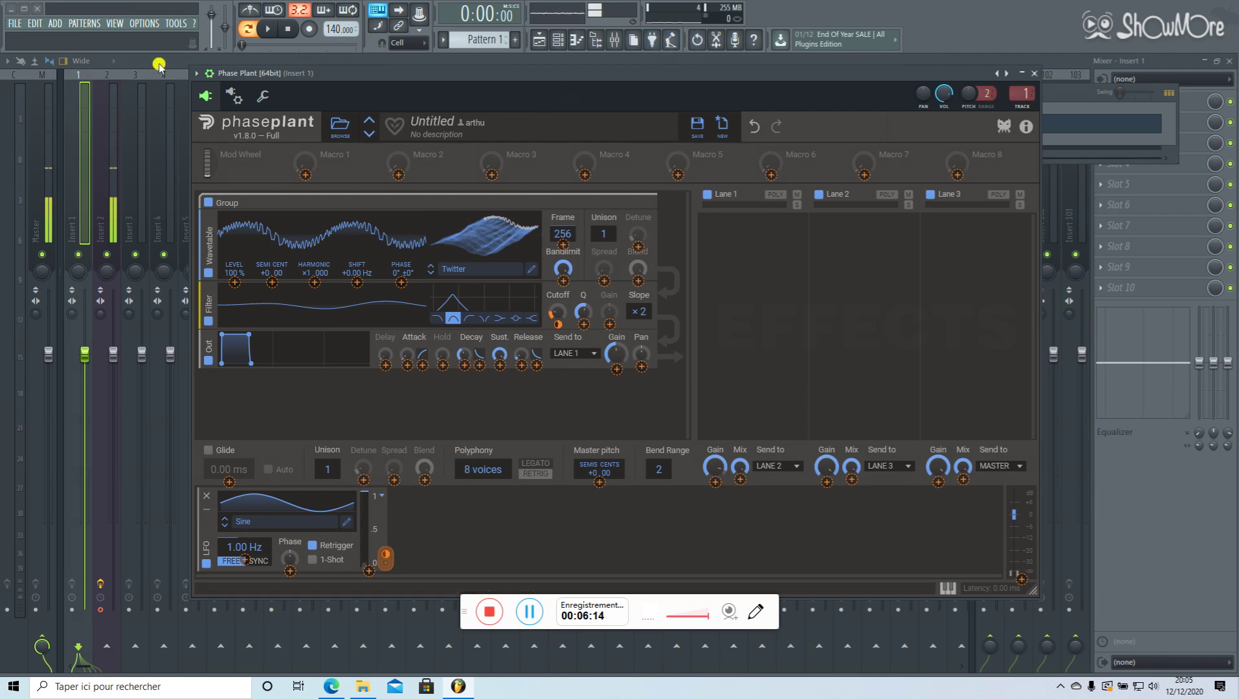
{"action": "left_click", "coordinate": [274, 25]}
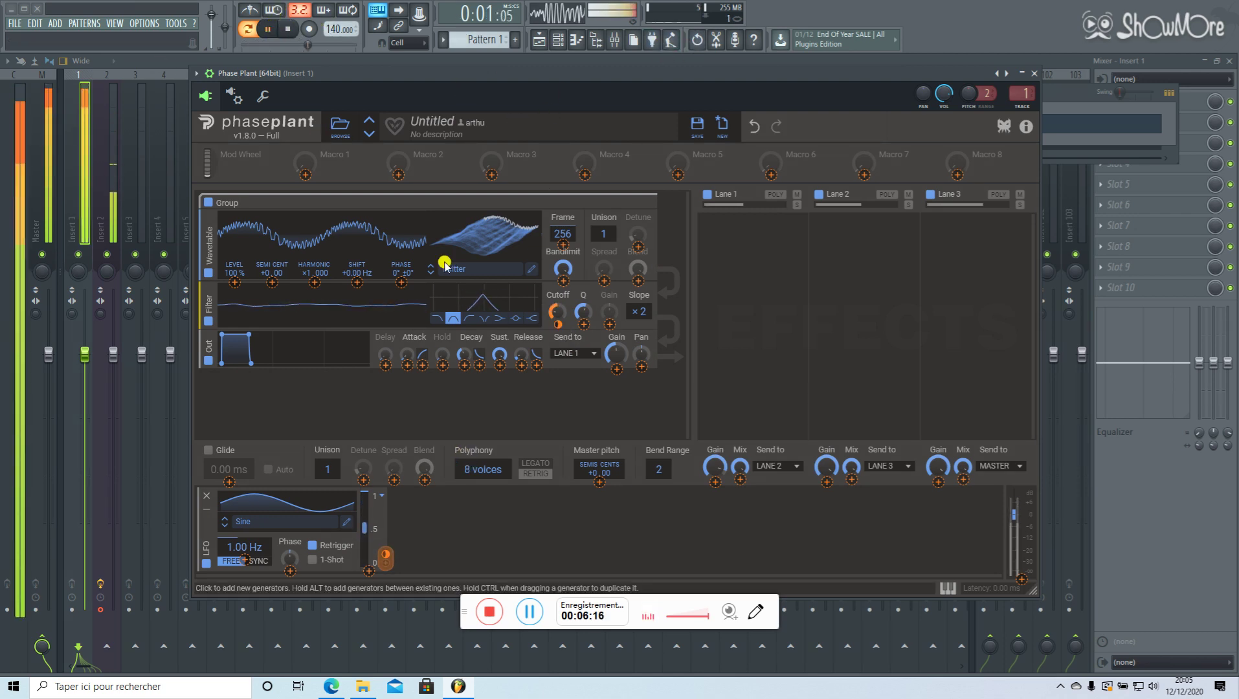
{"action": "left_click", "coordinate": [289, 30]}
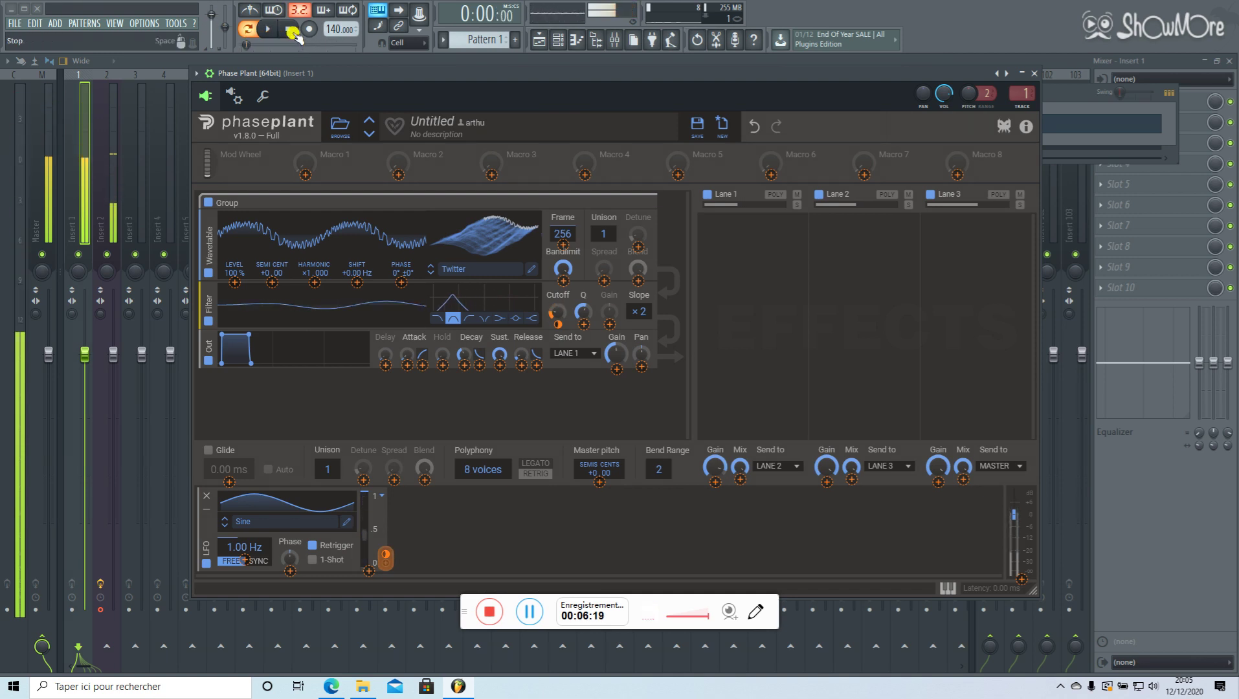
- Sync the LFO to the project tempo at a 4/4 rate and audition the pattern
{"action": "left_click", "coordinate": [259, 561]}
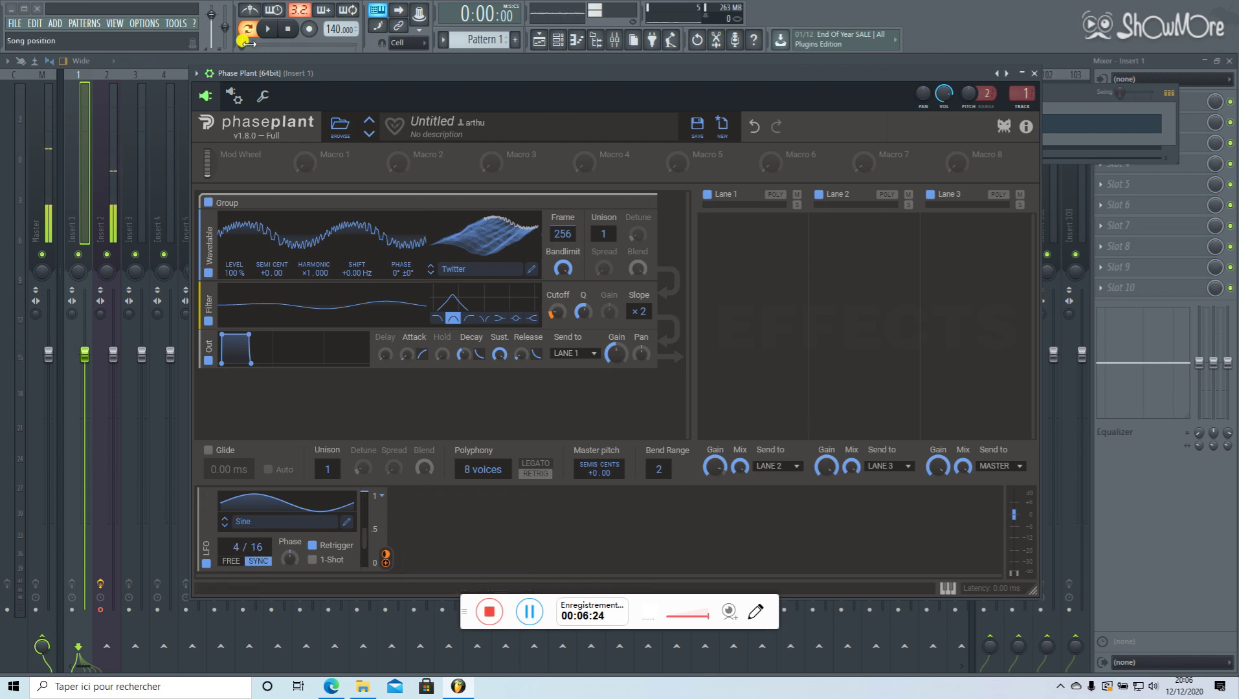
{"action": "key", "text": "space"}
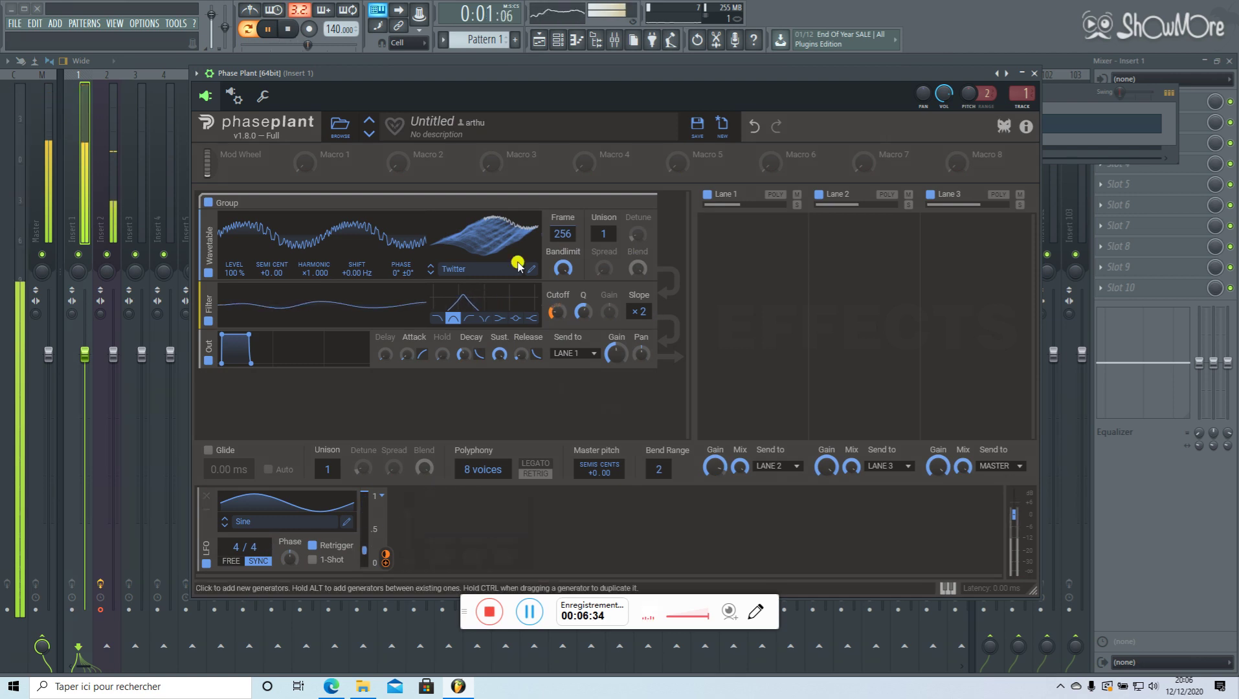
{"action": "left_click", "coordinate": [288, 29]}
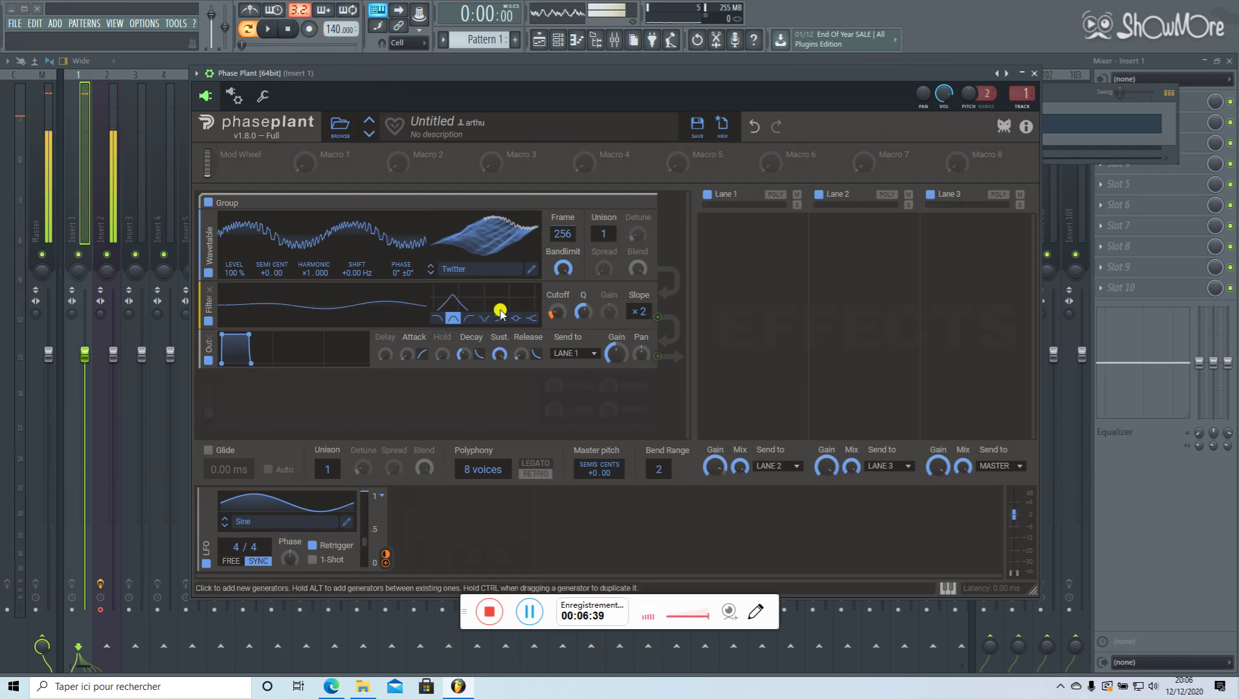
- Set the LFO's modulation amount on the filter cutoff to 40% and audition the pattern
{"action": "mouse_move", "coordinate": [420, 547]}
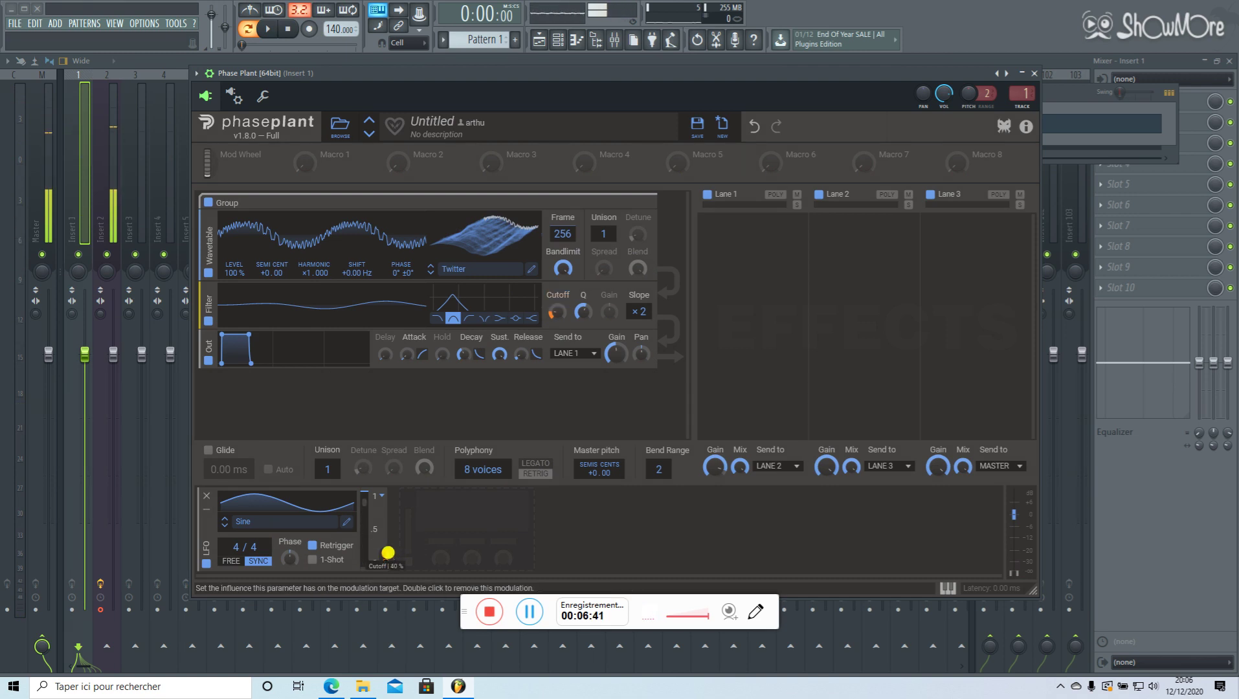
{"action": "left_click", "coordinate": [267, 31]}
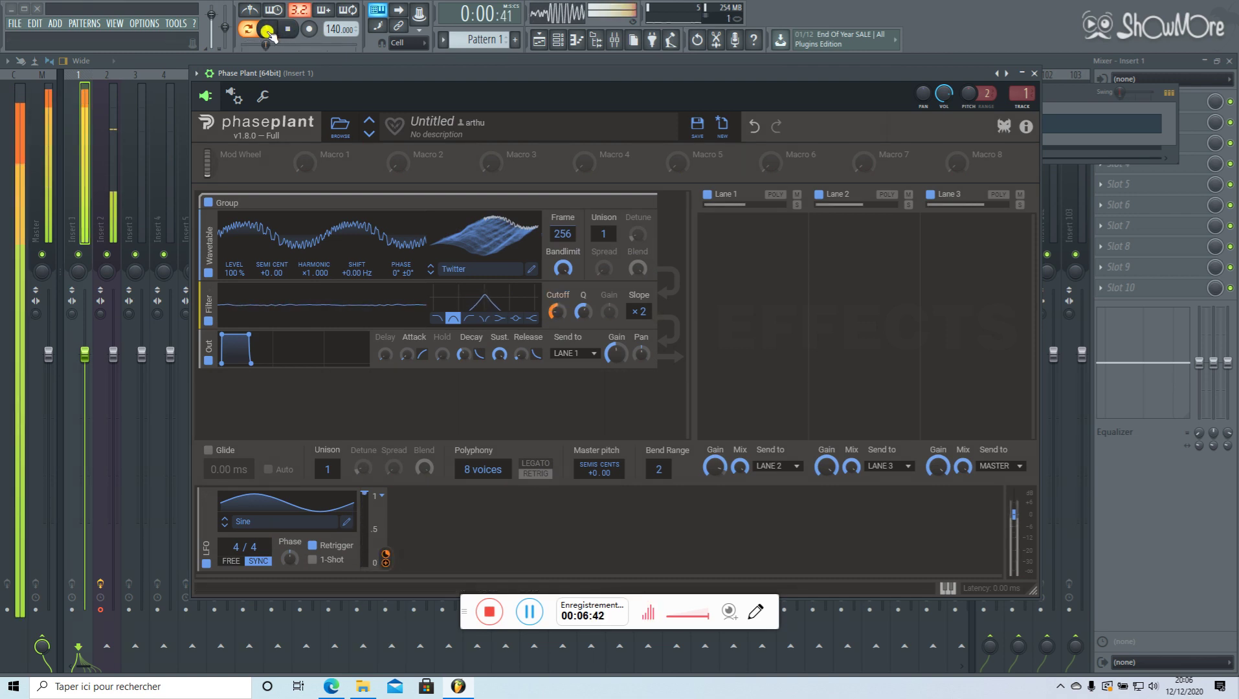
{"action": "mouse_move", "coordinate": [393, 539]}
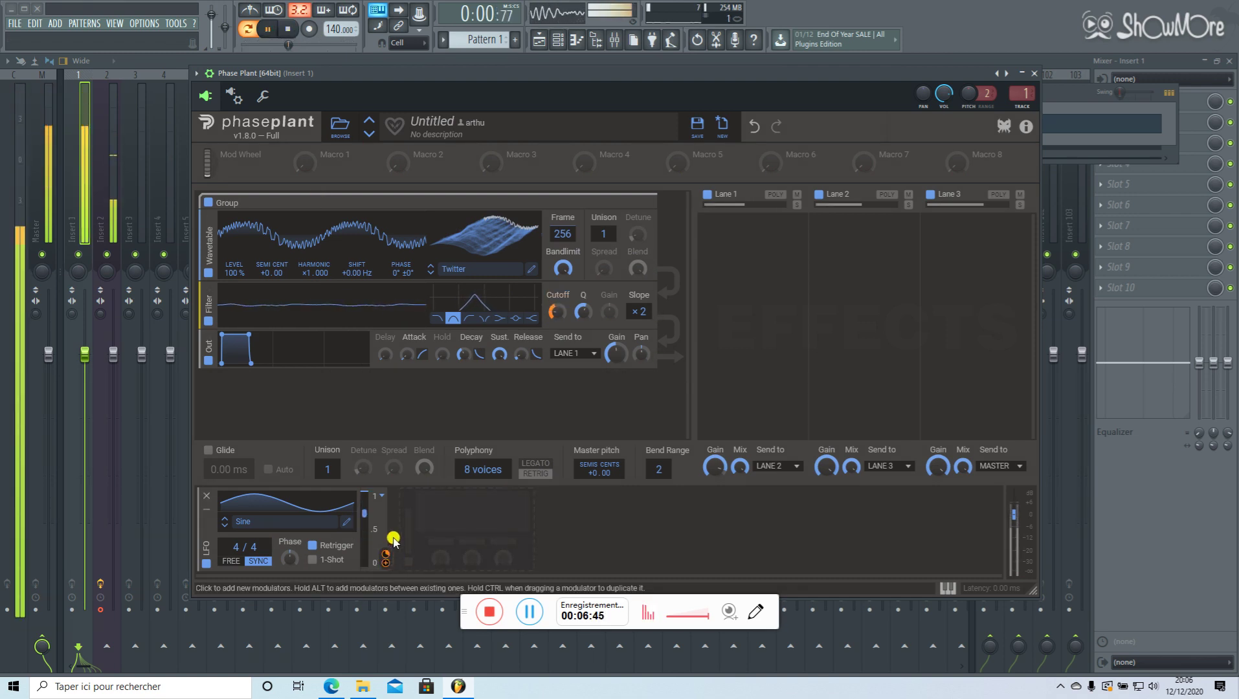
{"action": "left_click", "coordinate": [287, 32]}
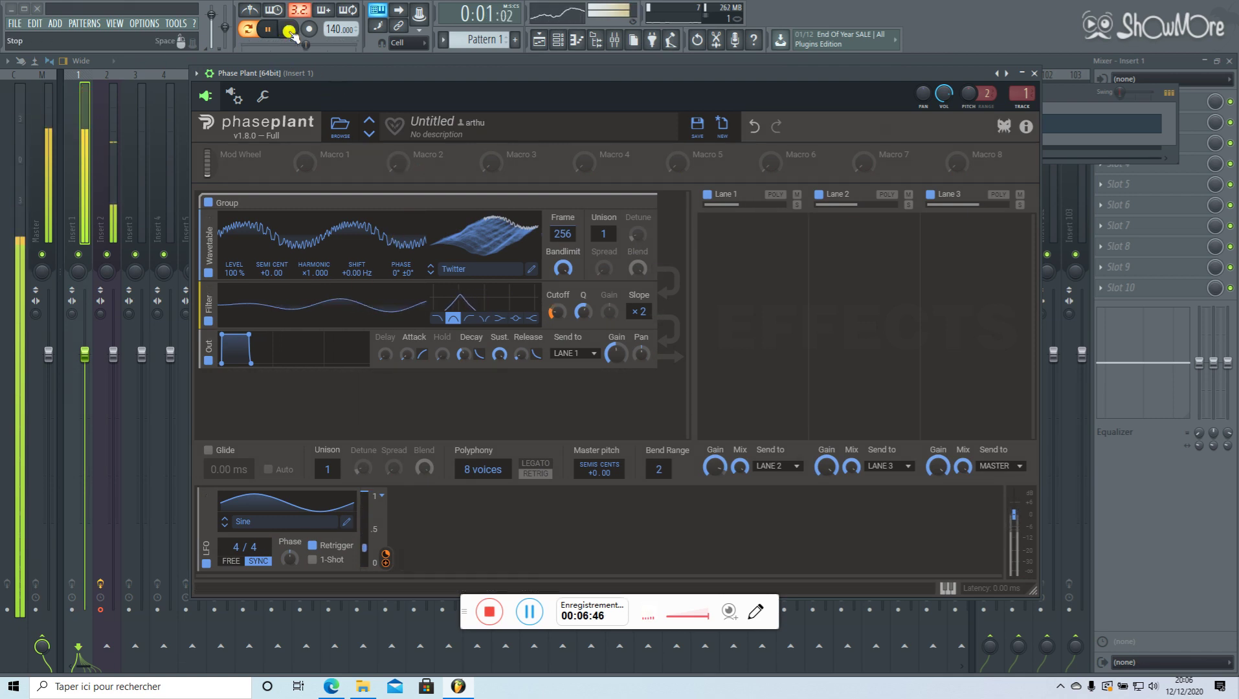
- Add a Distortion effect to Lane 1 with the Overdrive type and audition the pattern
{"action": "mouse_move", "coordinate": [874, 285]}
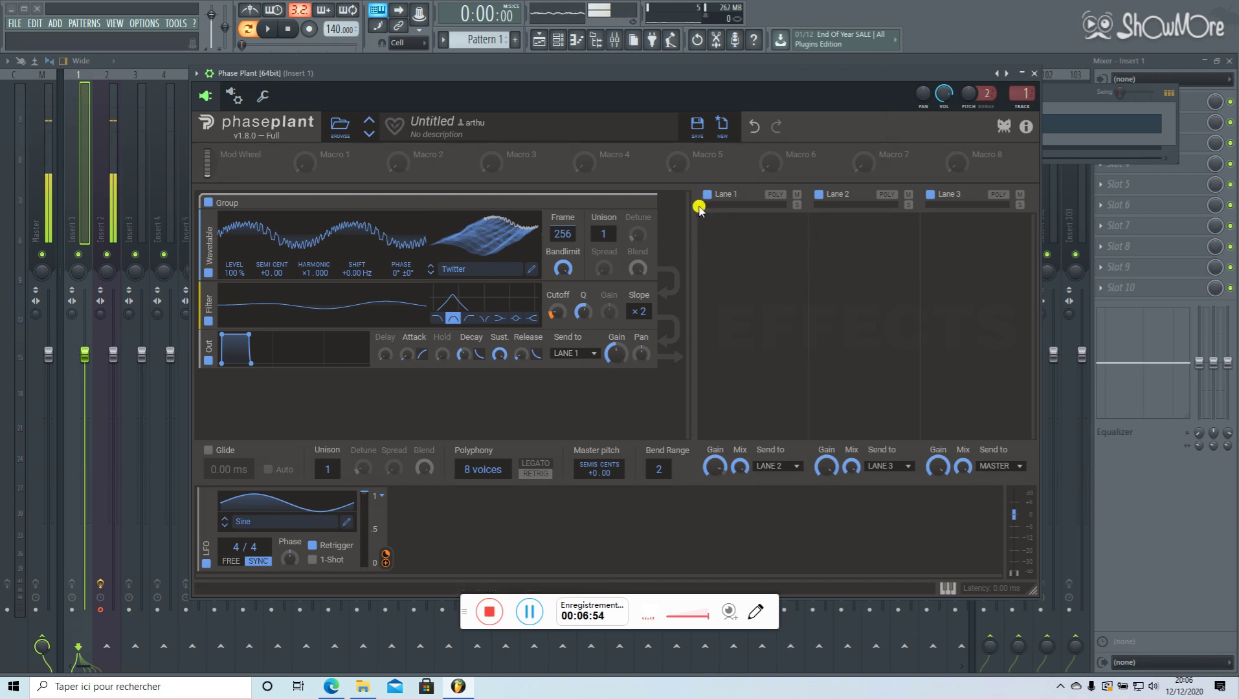
{"action": "left_click", "coordinate": [740, 238]}
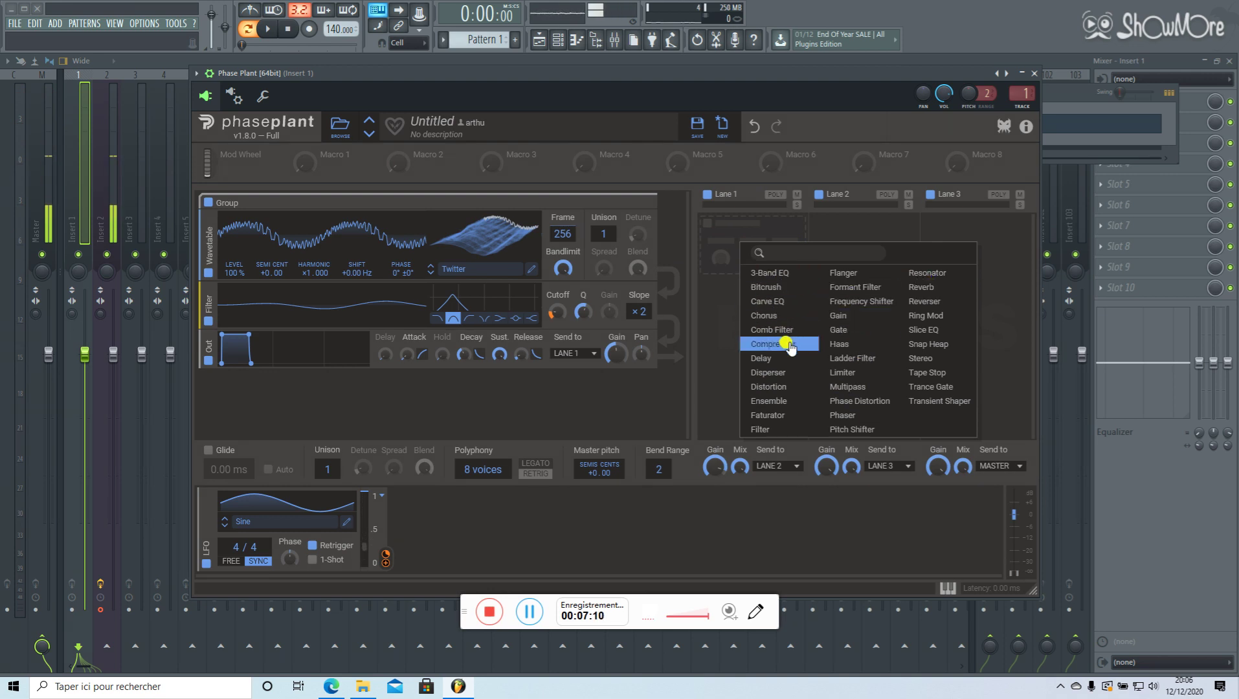
{"action": "left_click", "coordinate": [776, 386]}
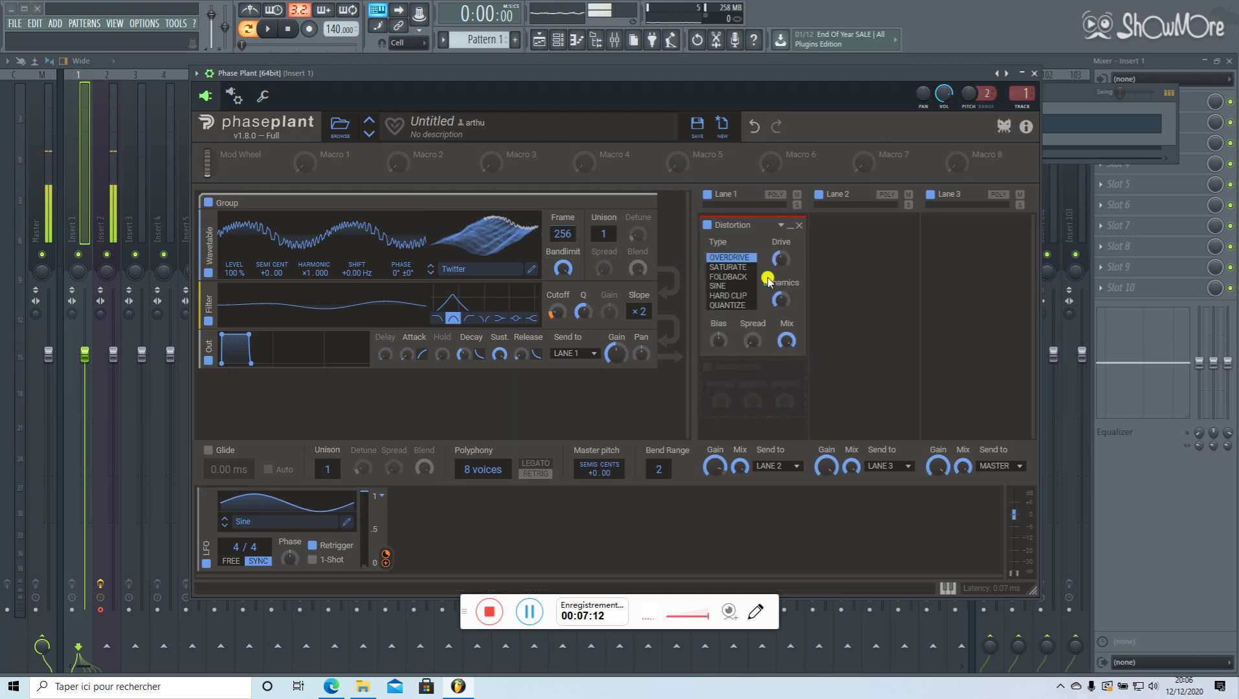
{"action": "left_click", "coordinate": [275, 30]}
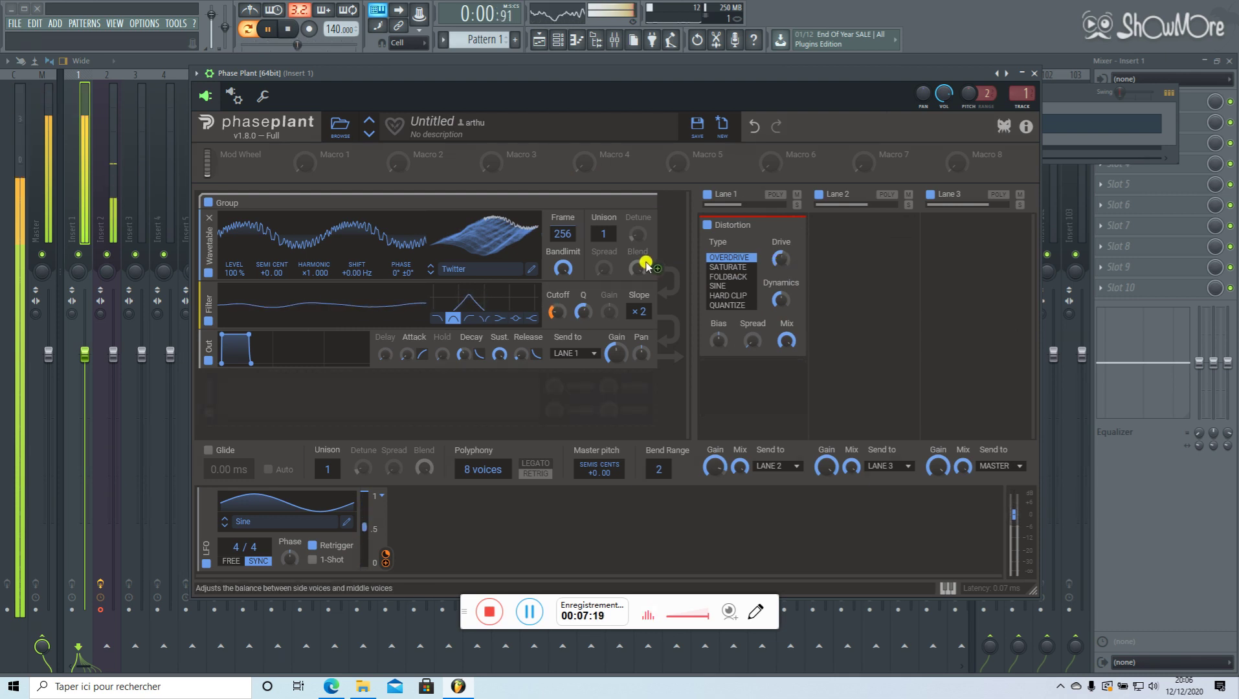
{"action": "left_click", "coordinate": [288, 30]}
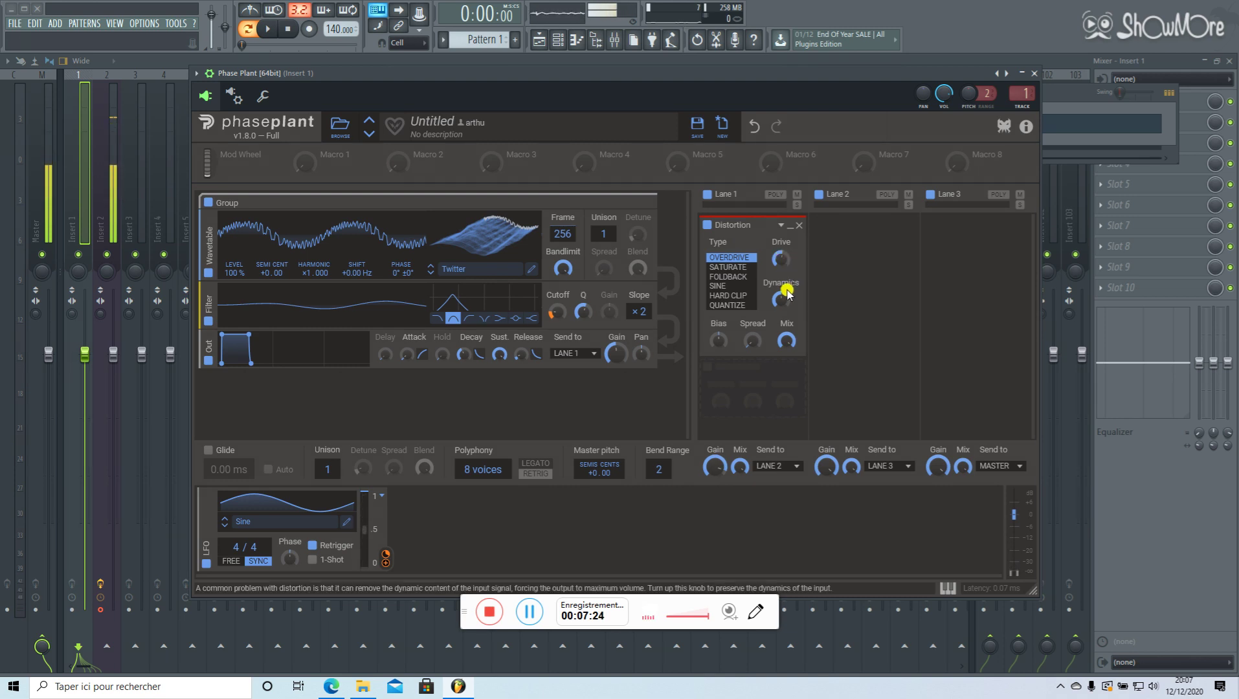
- Raise the Distortion's drive to about +16 dB, continuing to adjust it while the pattern plays
{"action": "left_click_drag", "start_coordinate": [782, 260], "coordinate": [781, 255]}
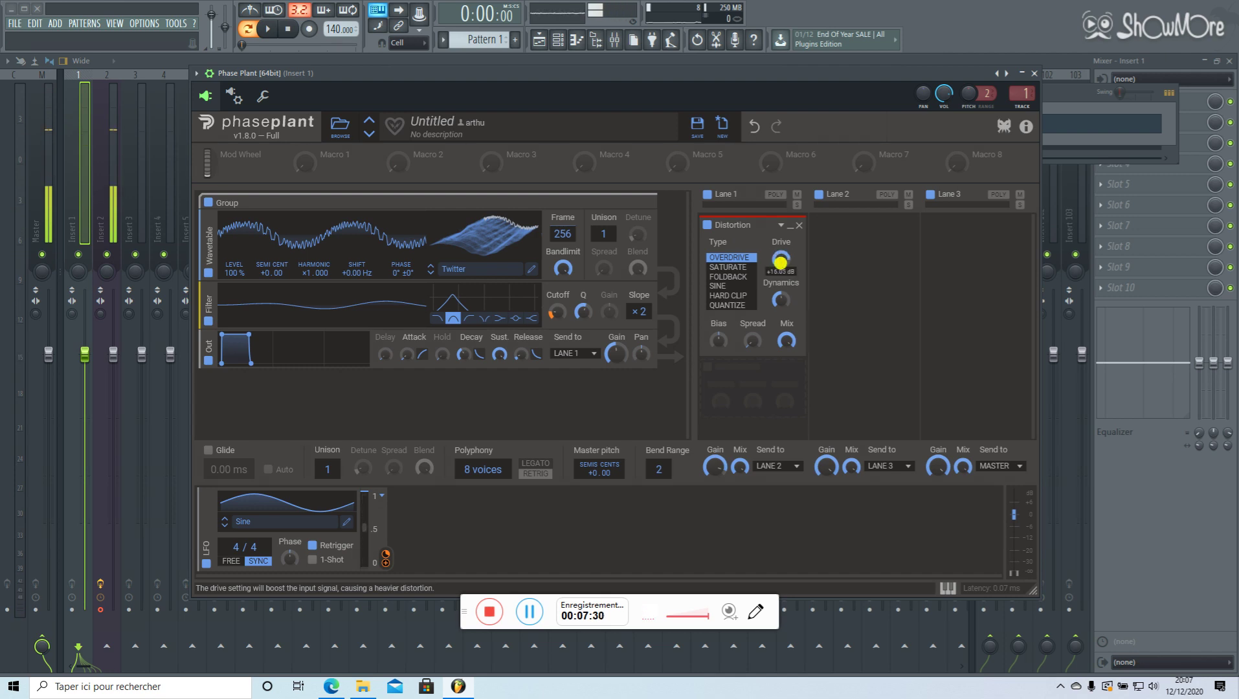
{"action": "left_click", "coordinate": [270, 29]}
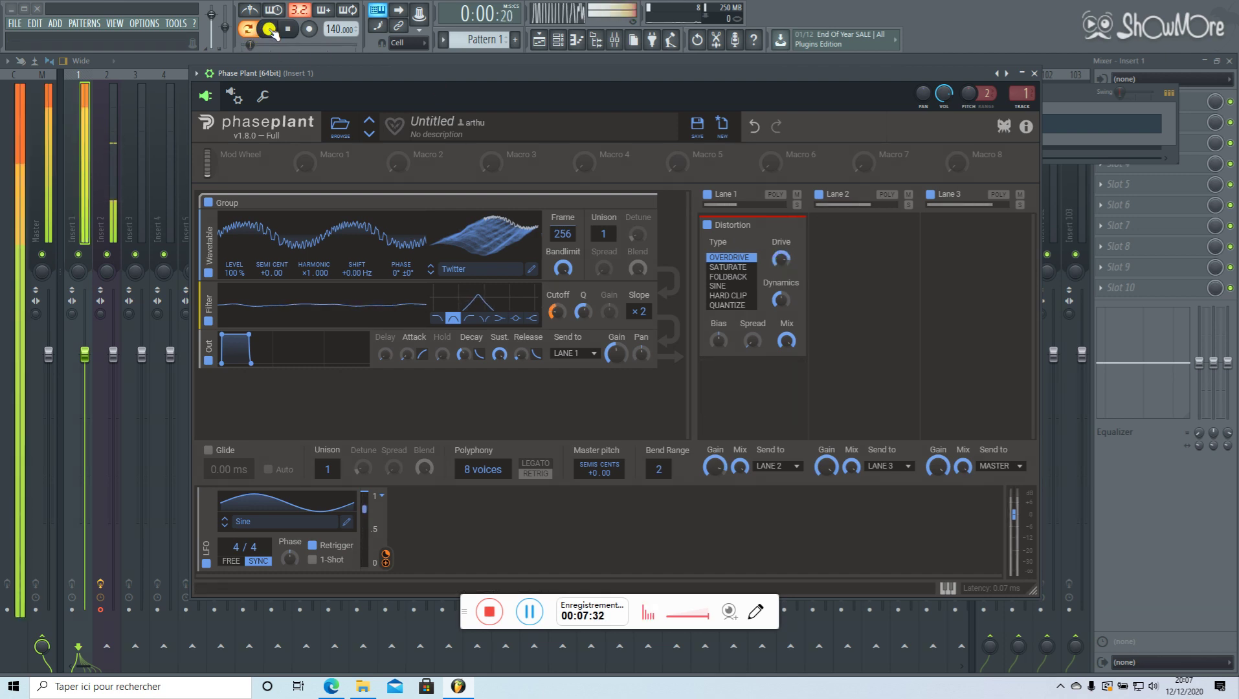
{"action": "left_click_drag", "start_coordinate": [781, 260], "coordinate": [781, 255]}
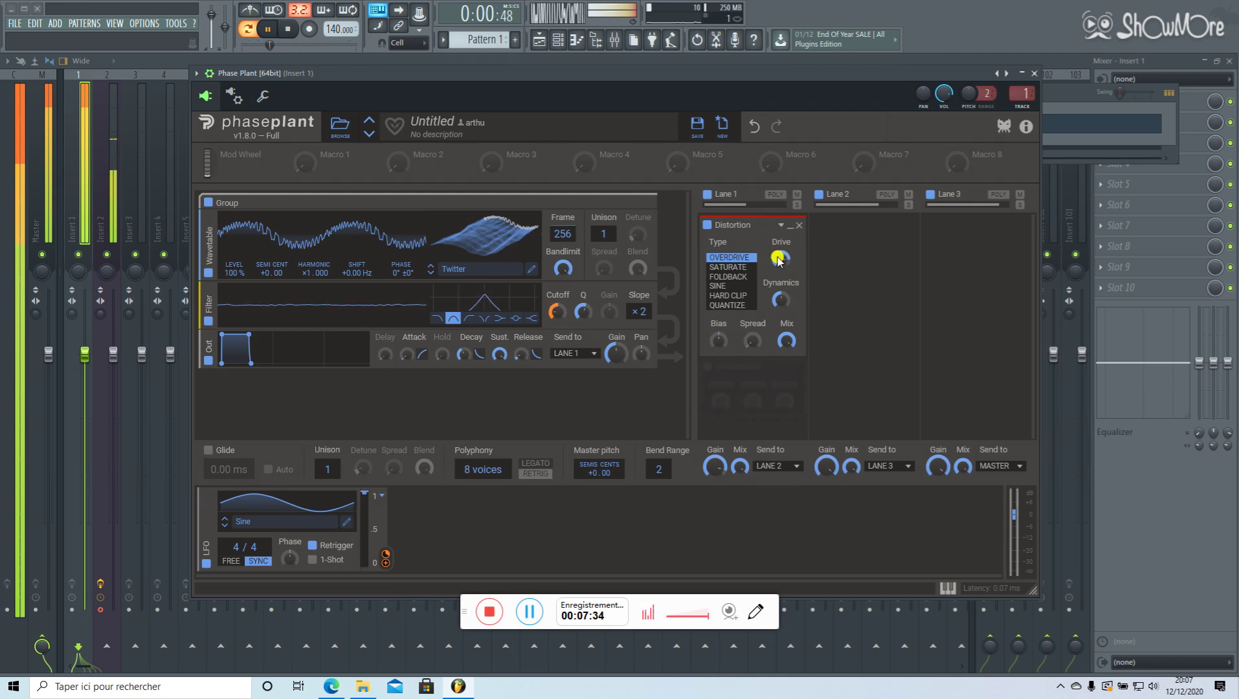
- Lower the mixer level of Insert 1, reopen the Phase Plant channel, and stop playback
{"action": "left_click_drag", "start_coordinate": [80, 351], "coordinate": [103, 541]}
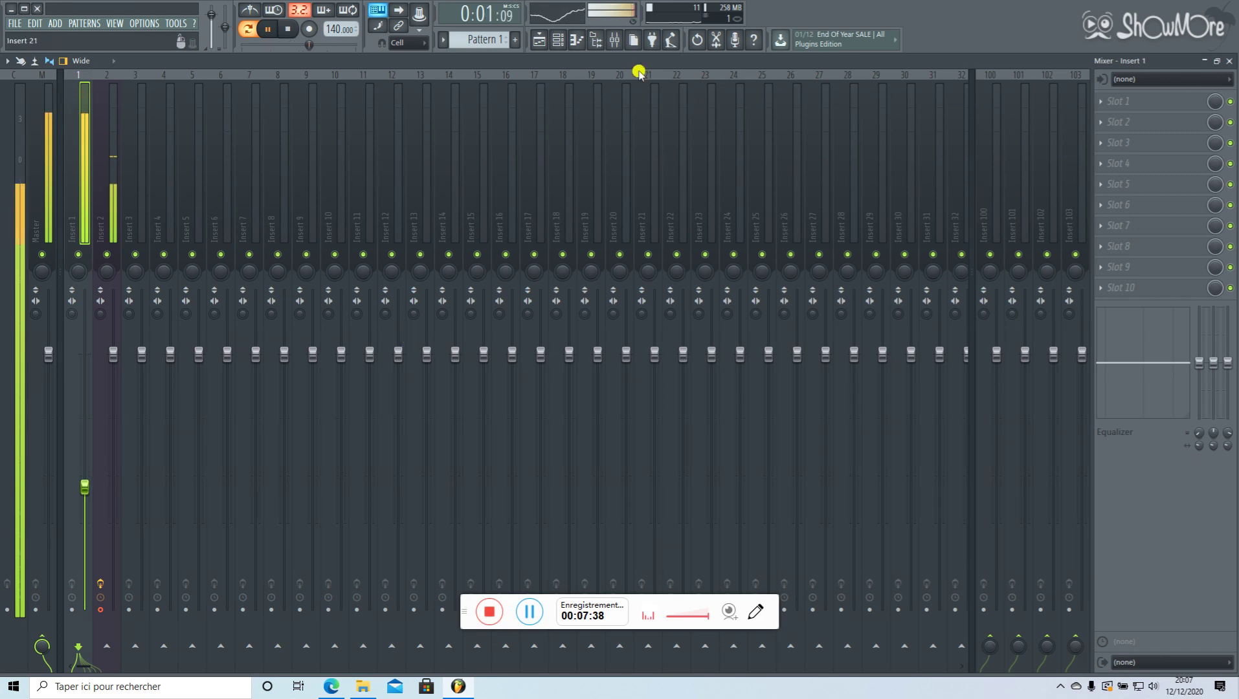
{"action": "left_click", "coordinate": [558, 40]}
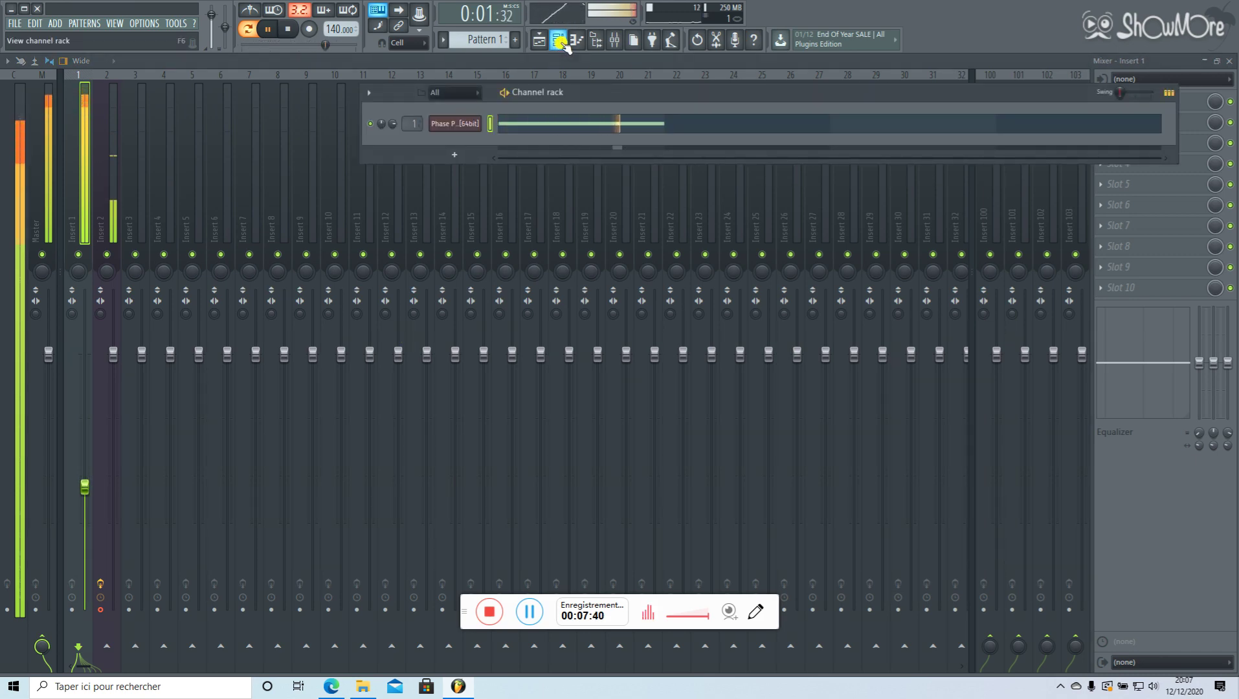
{"action": "left_click", "coordinate": [442, 123]}
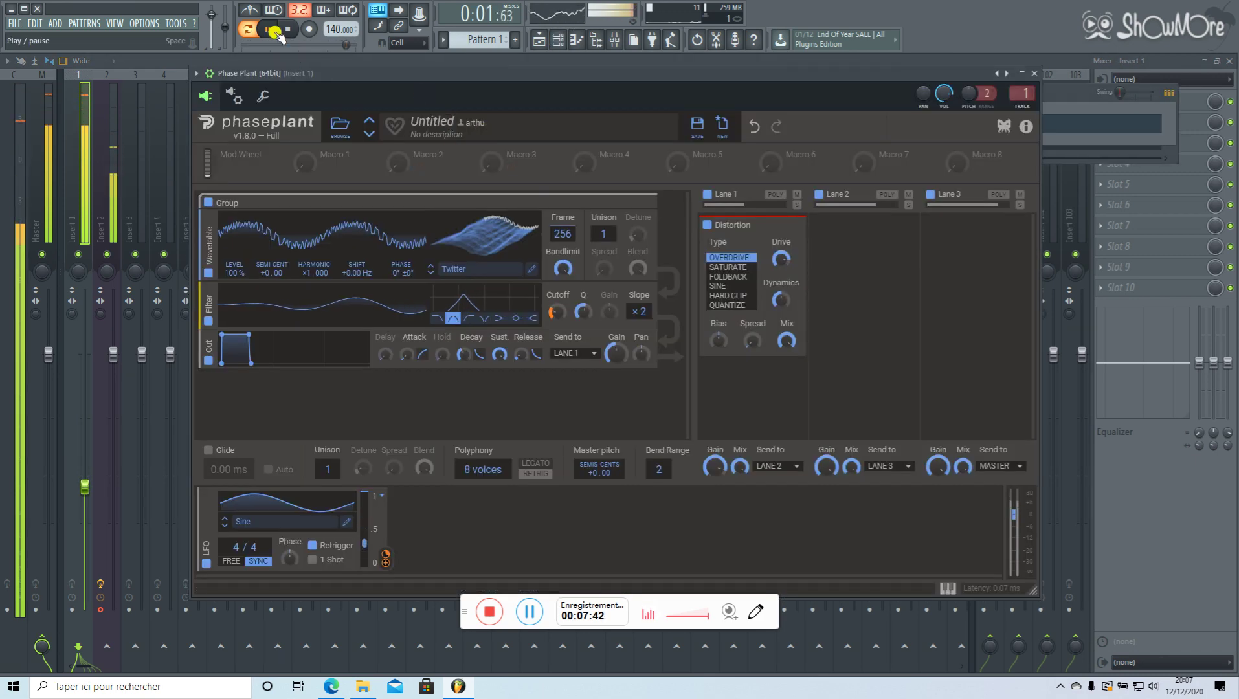
{"action": "key", "text": "space"}
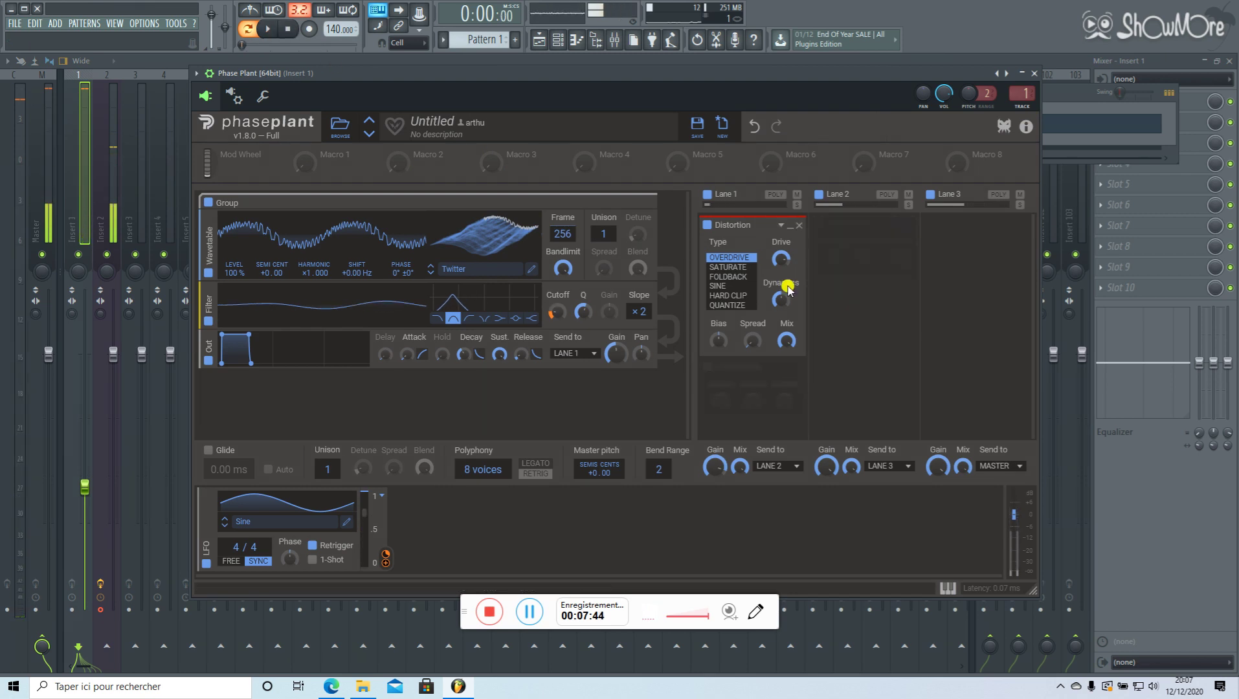
- Add a Reverb after the Distortion in Lane 1, with full mix, width about 31%, and reduced decay, dampen and size
{"action": "left_click", "coordinate": [767, 384]}
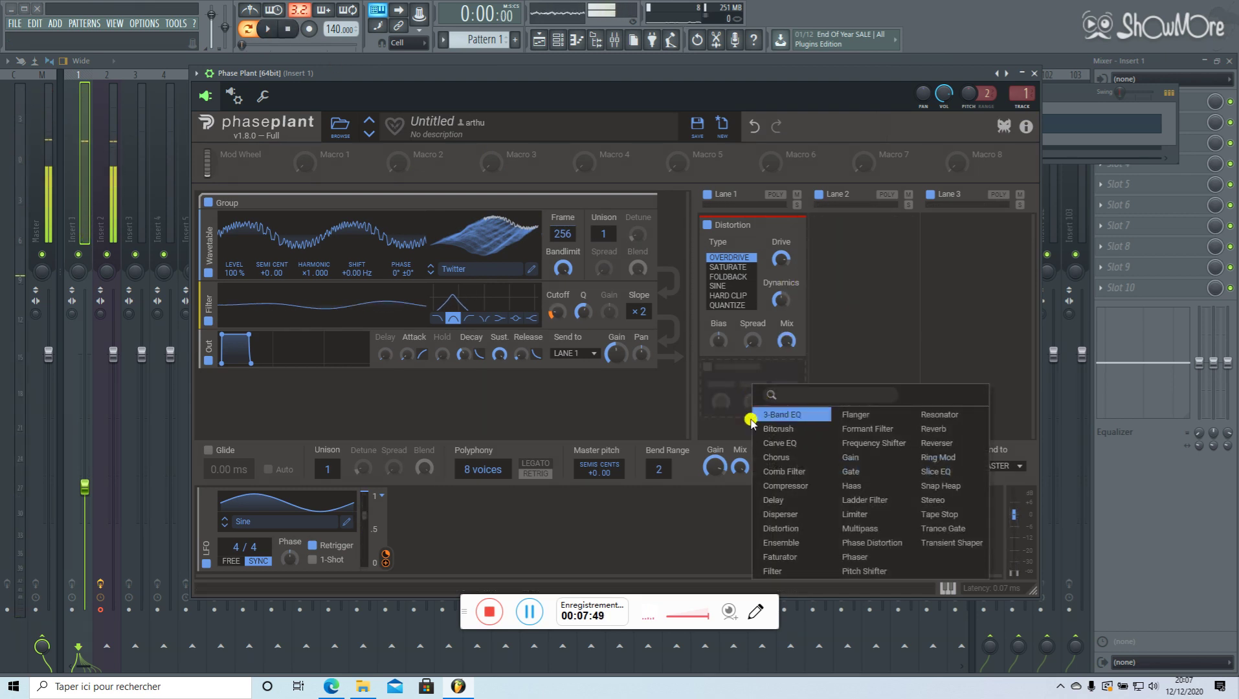
{"action": "left_click", "coordinate": [961, 431]}
{"action": "scroll", "coordinate": [848, 359], "scroll_direction": "down", "scroll_amount": 2}
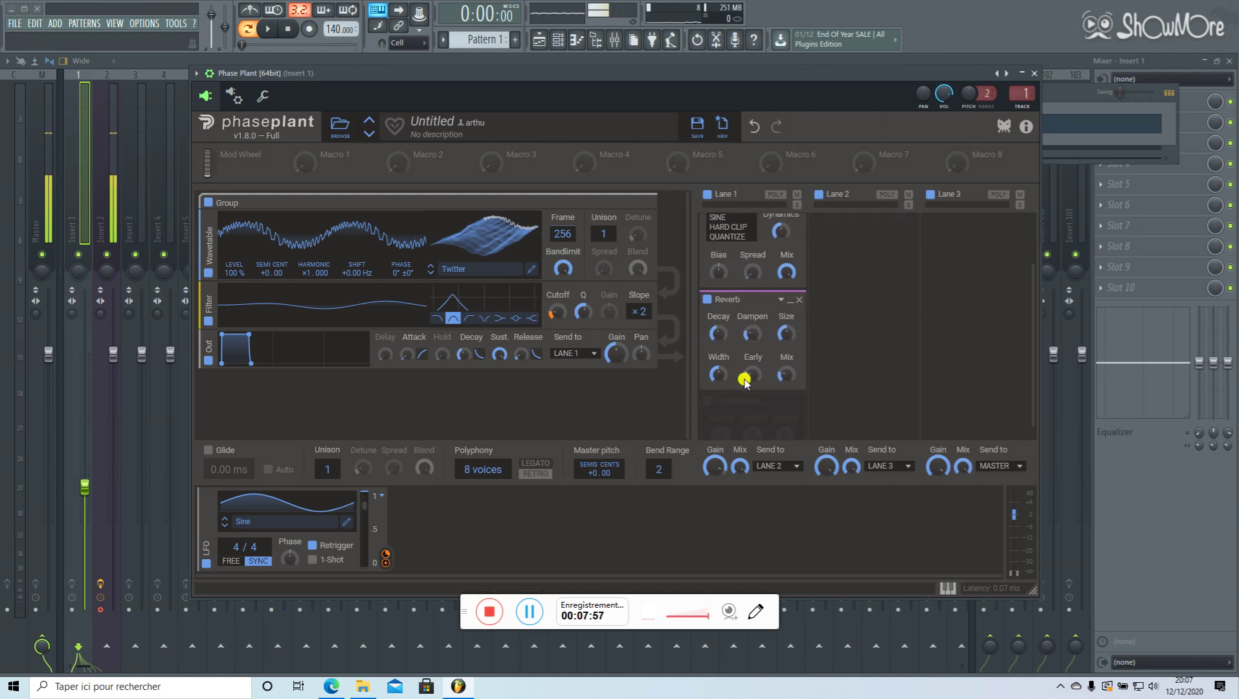
{"action": "double_click", "coordinate": [787, 378]}
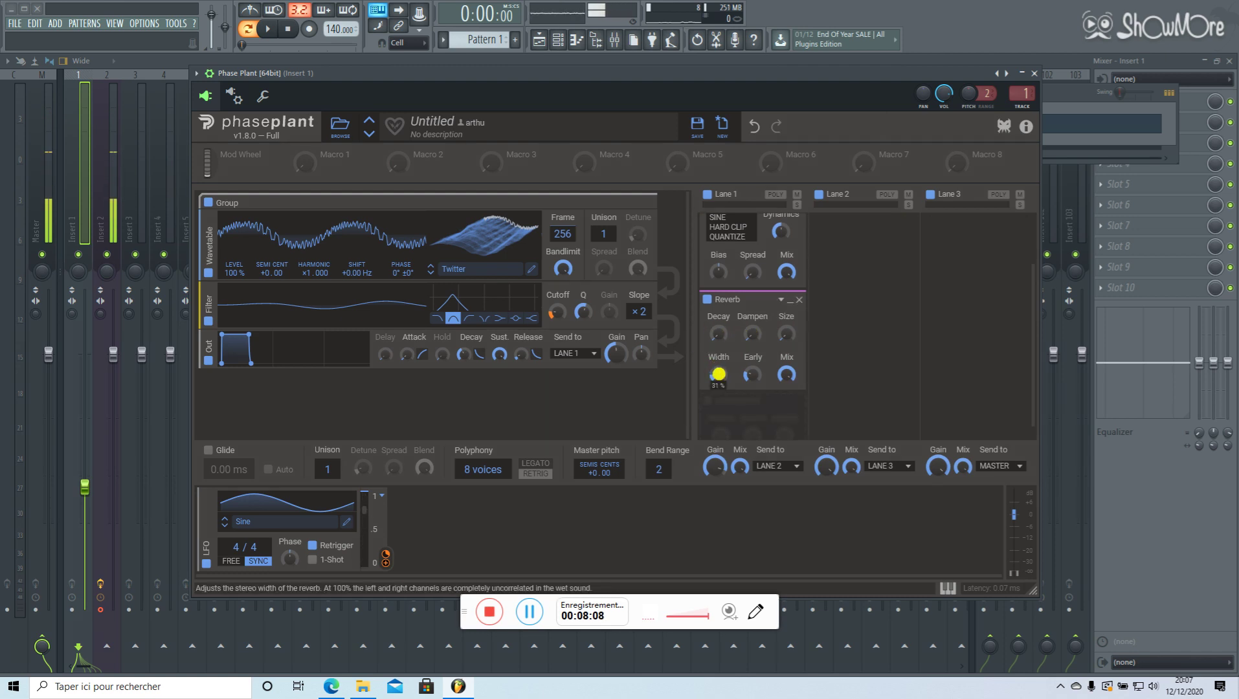
- Audition the pattern with the reverb while trying to scale the LFO's output
{"action": "left_click", "coordinate": [273, 29]}
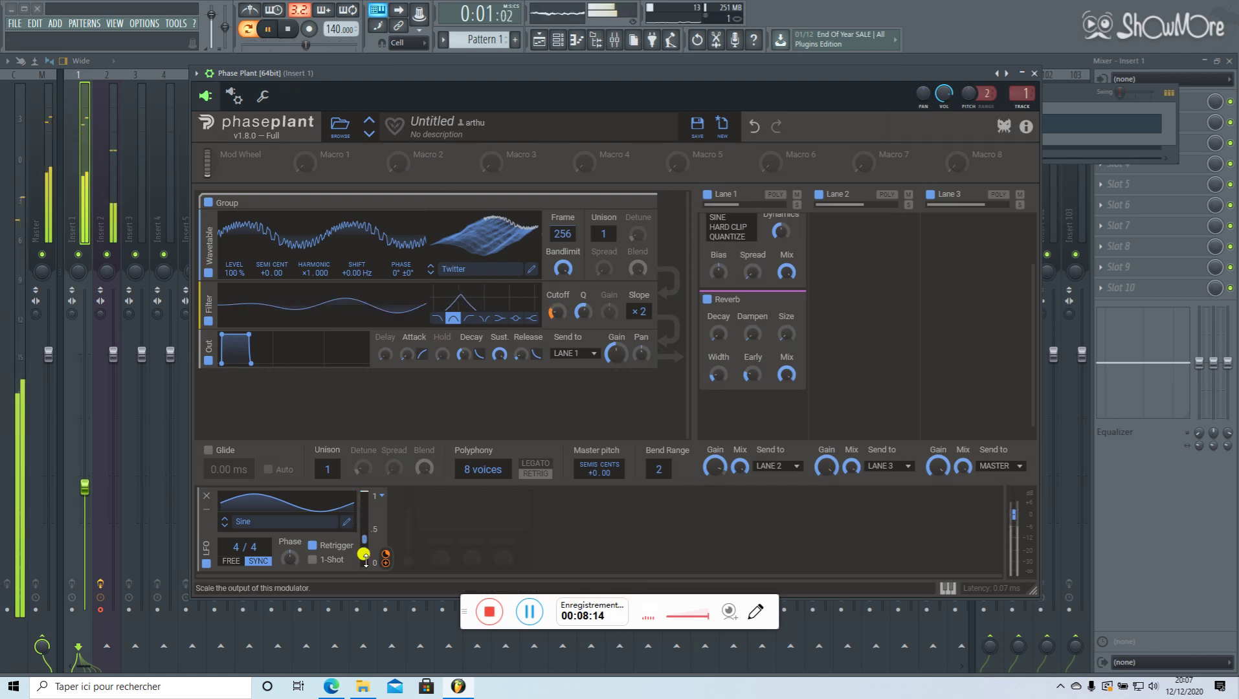
{"action": "left_click_drag", "start_coordinate": [365, 557], "coordinate": [365, 569]}
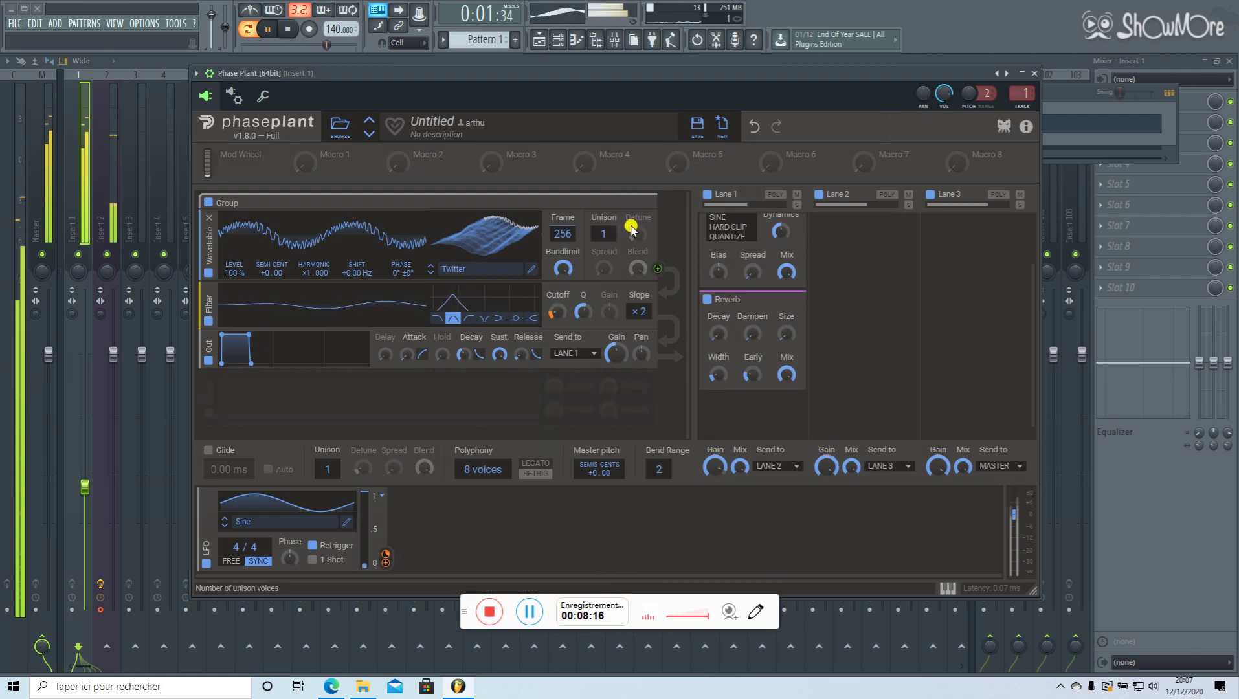
{"action": "left_click", "coordinate": [289, 32]}
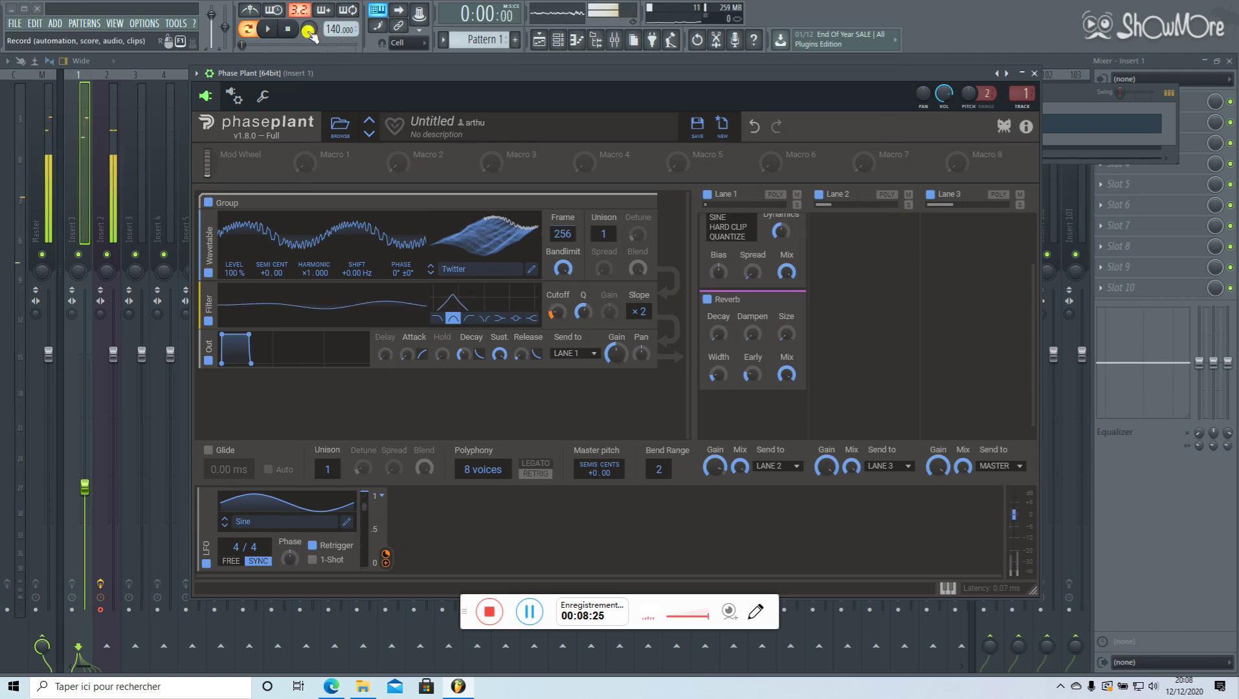